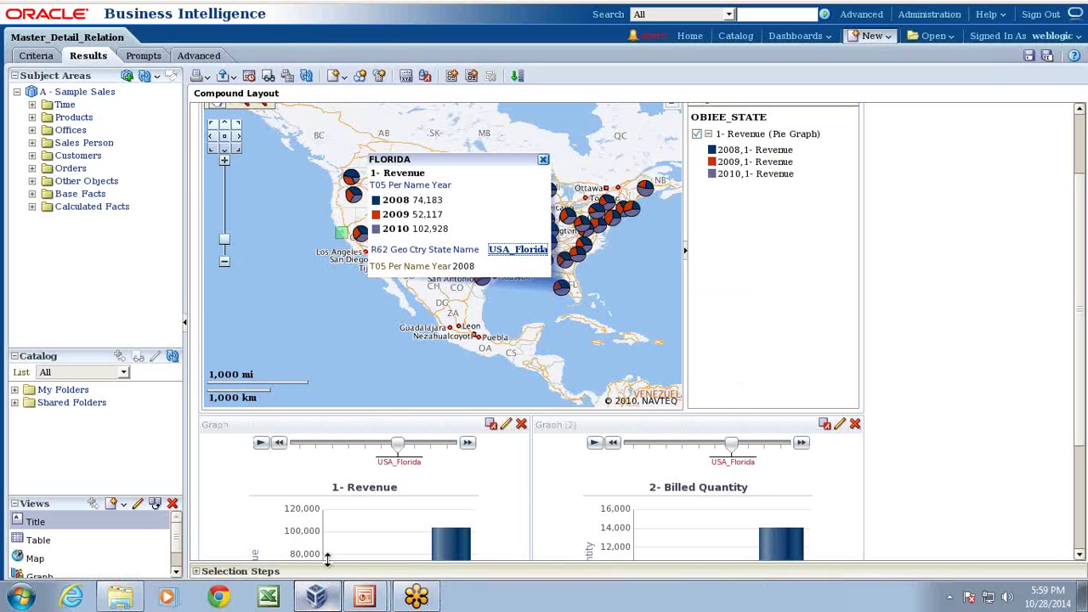
Make both bar graphs show Colorado's figures via the USA_Colorado link in the map's pie popup.
key(ctrl+f)
text(mas)
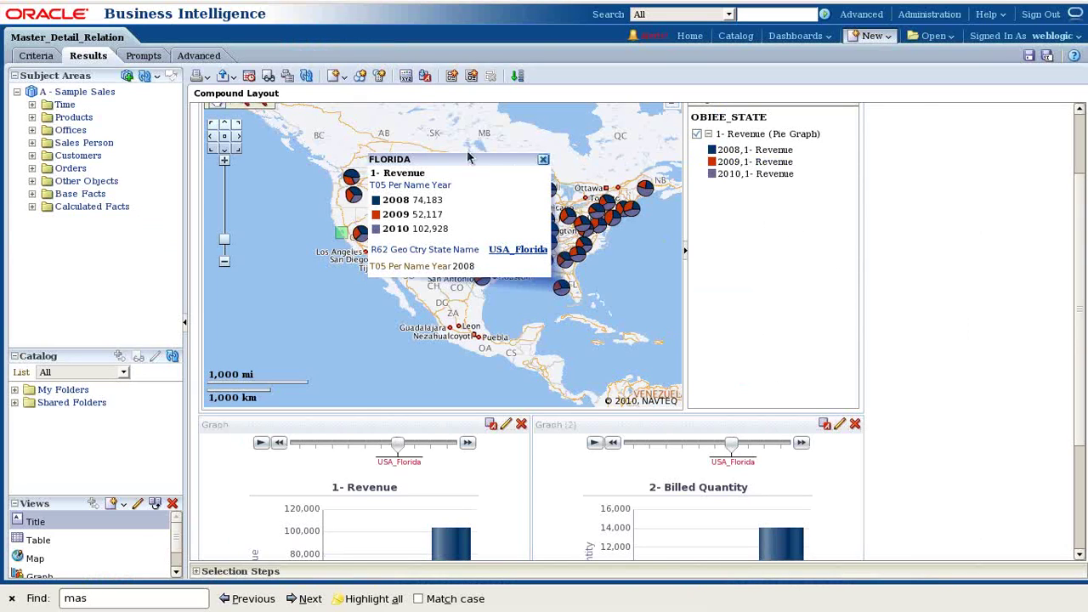
click(543, 161)
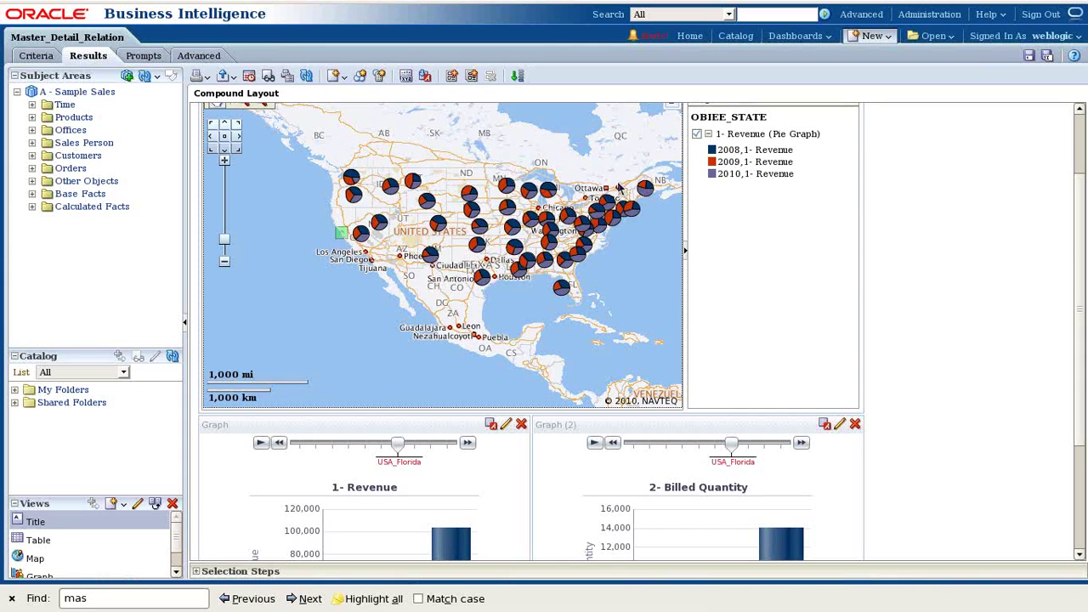
scroll(919, 281, down, 3)
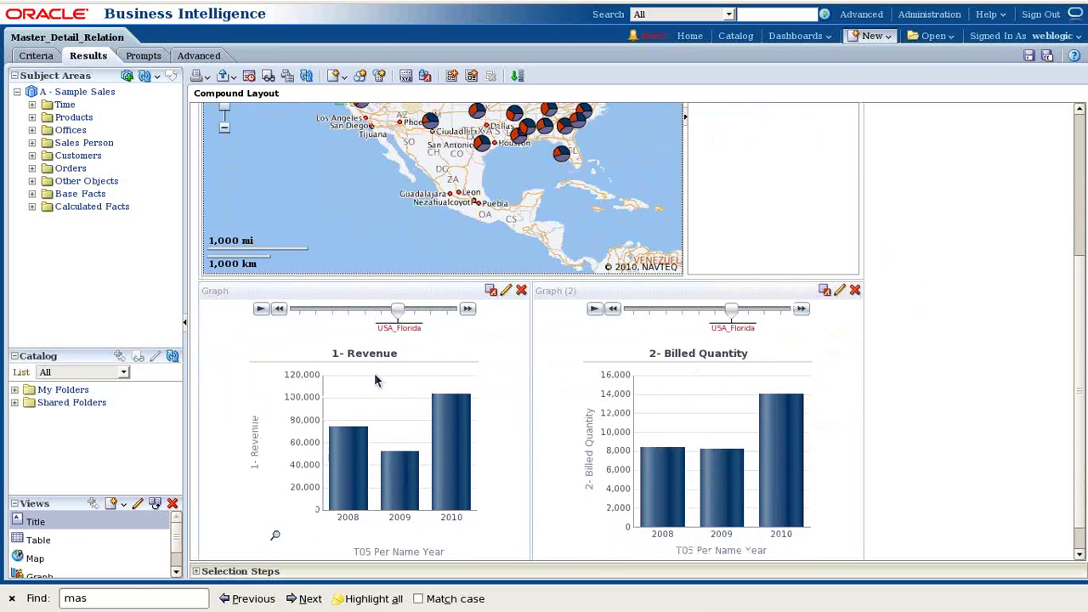
scroll(893, 370, up, 2)
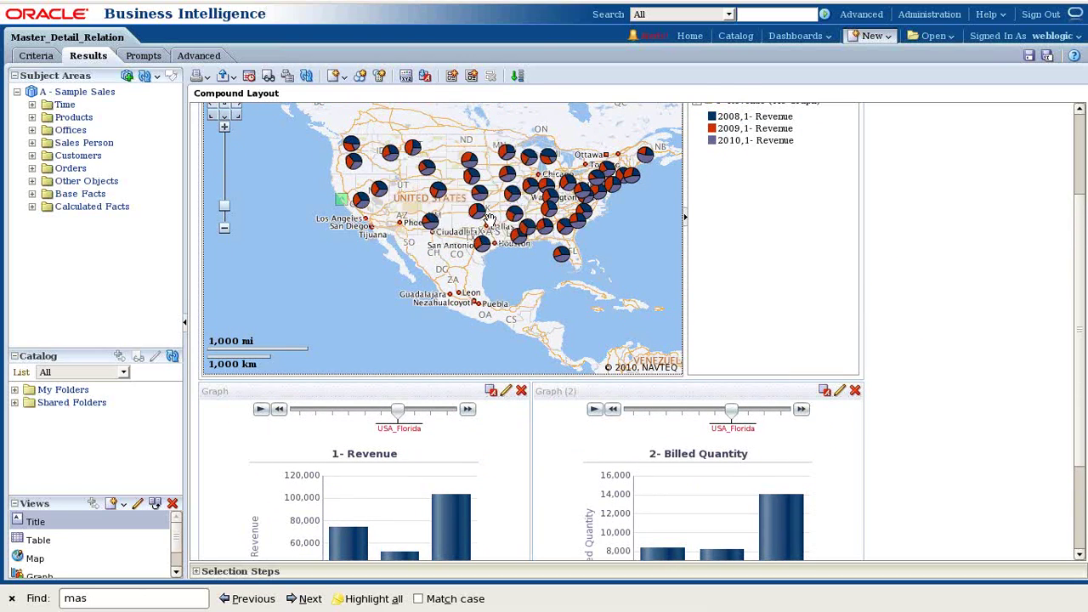
mouse_move(425, 171)
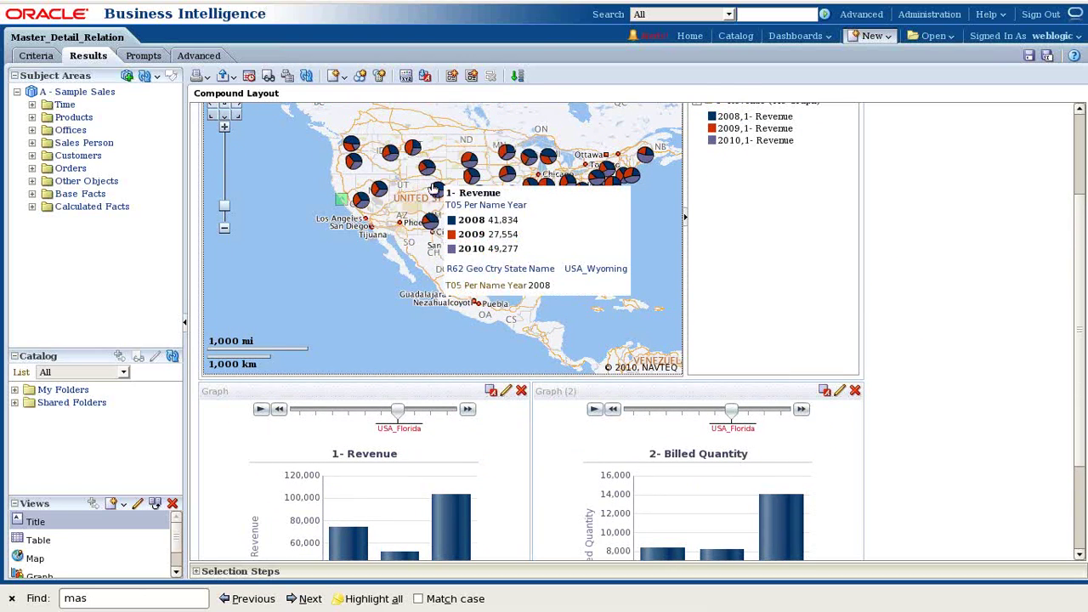
mouse_move(438, 193)
mouse_move(626, 284)
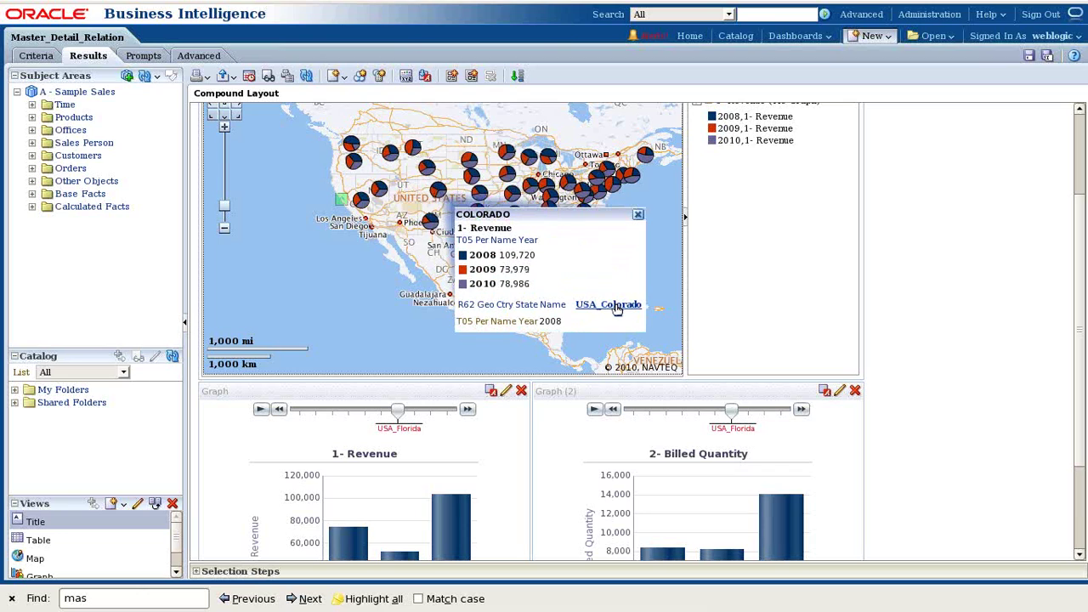
click(617, 311)
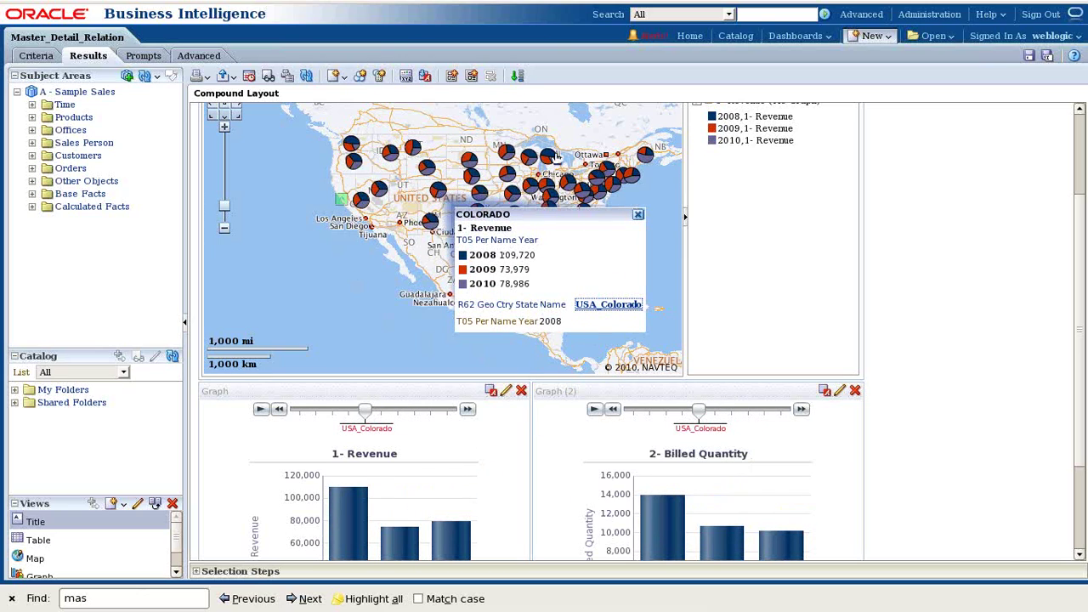
Switch both graphs back to USA_Florida from the map and save the analysis.
click(638, 214)
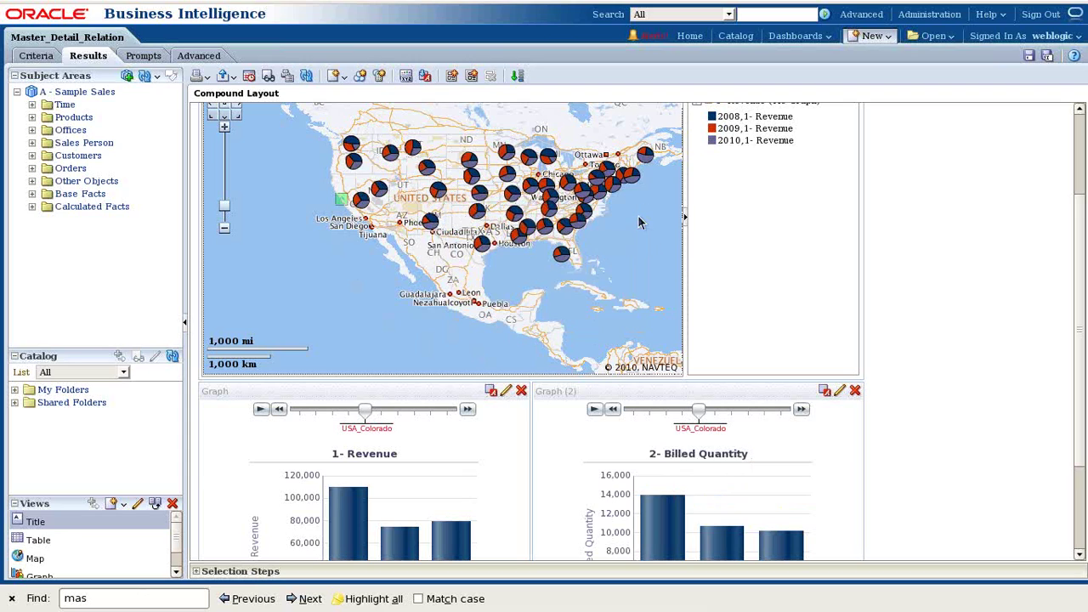
click(565, 257)
click(515, 214)
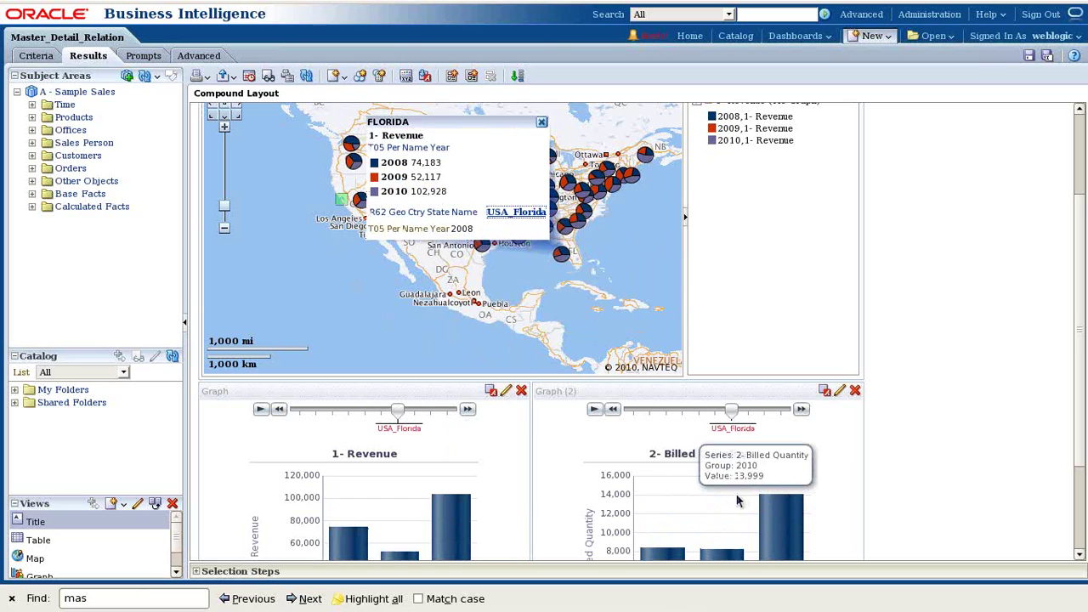
click(1028, 55)
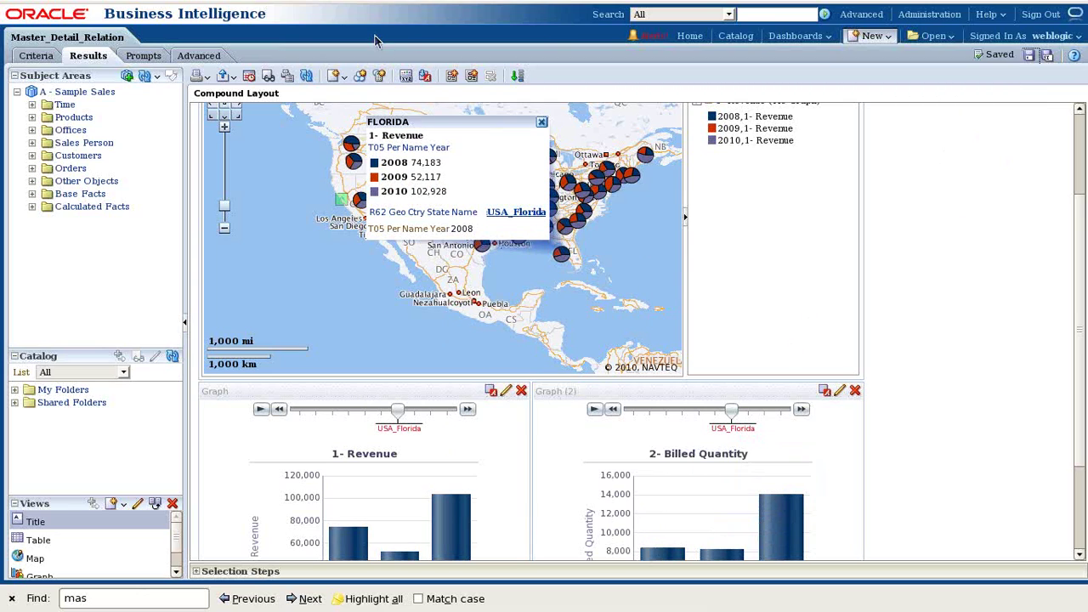
Open a new browser tab at the analytics home page.
mouse_move(569, 7)
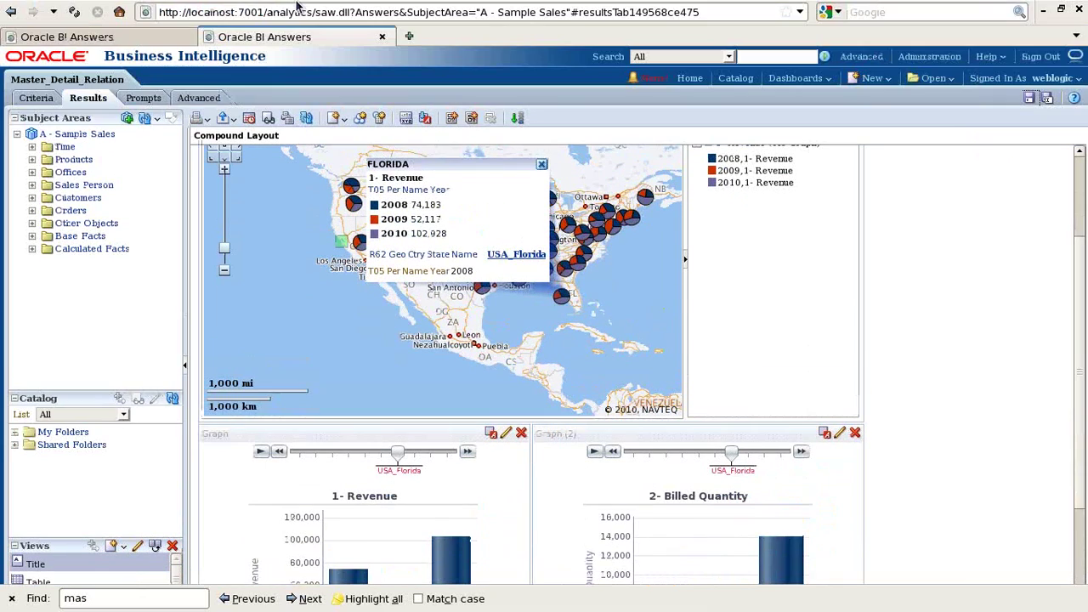
mouse_move(293, 5)
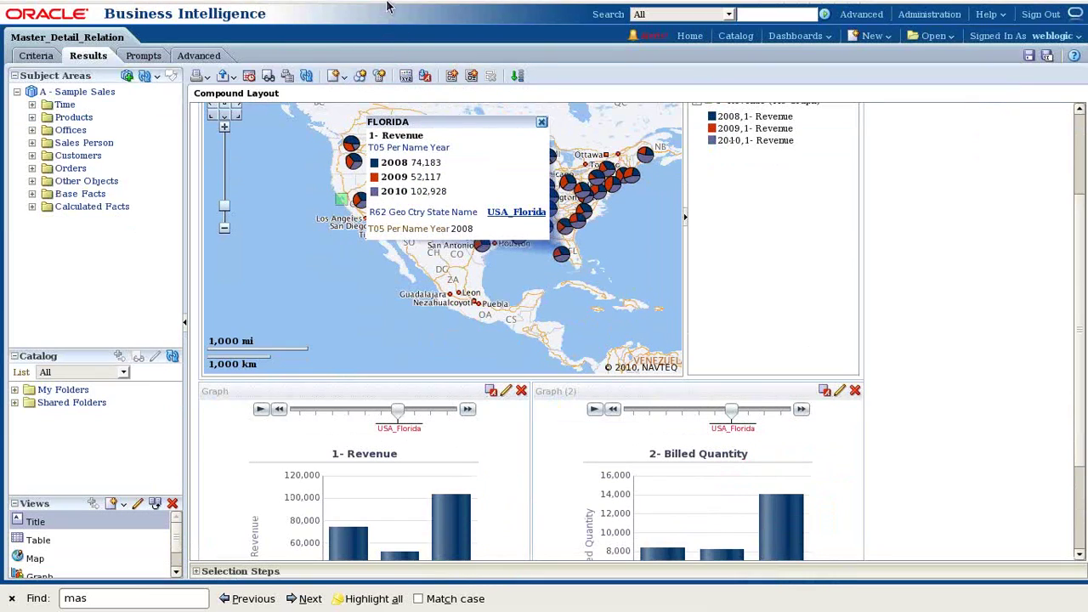
mouse_move(391, 7)
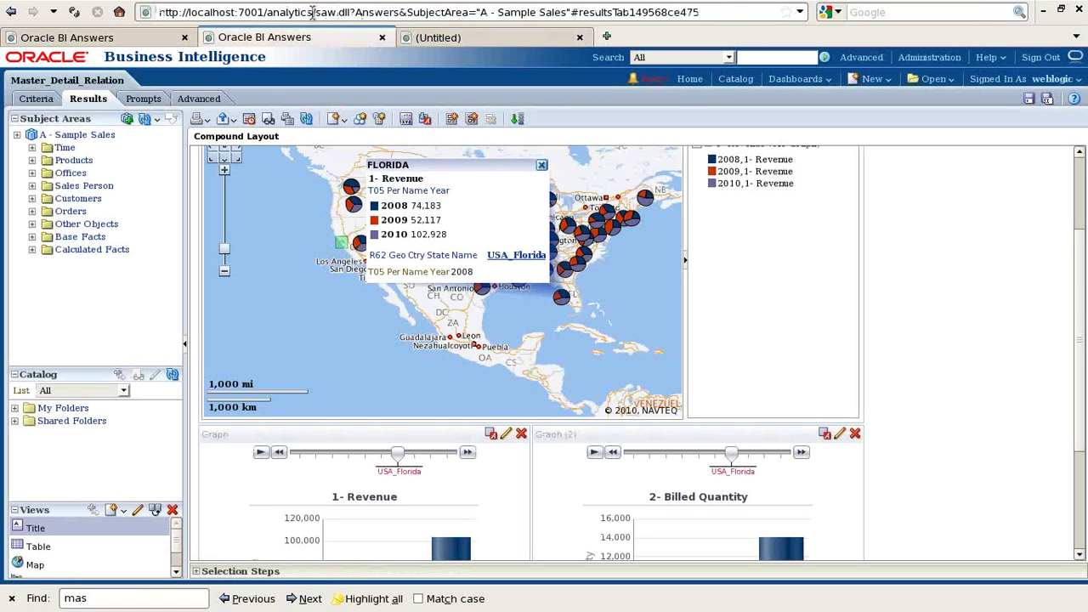
click(313, 12)
shift+click(313, 12)
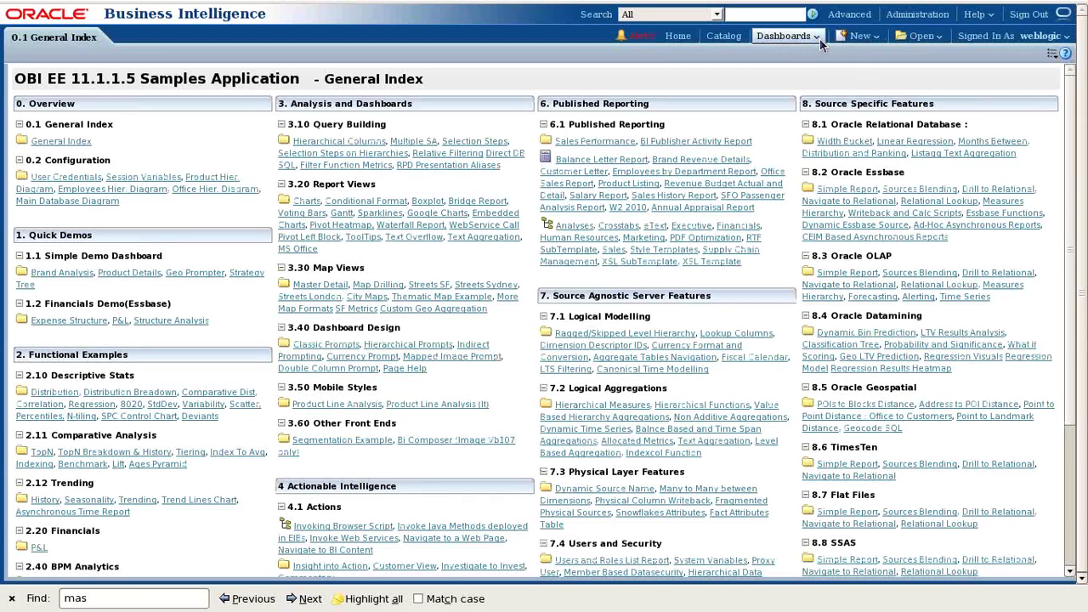
Create a new analysis on the A - Sample Sales subject area.
click(859, 35)
click(876, 77)
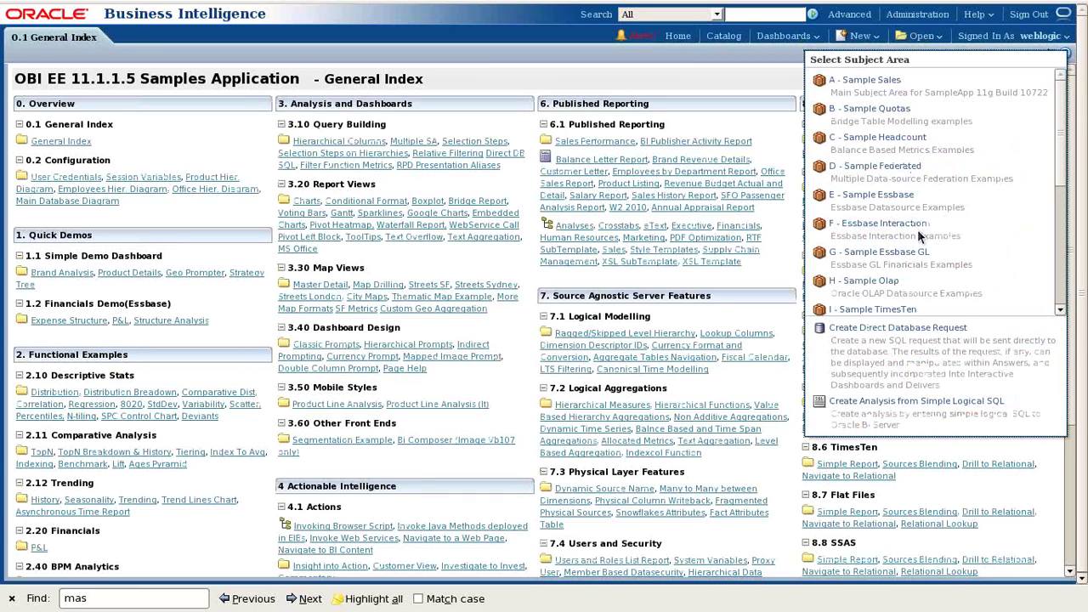
click(868, 82)
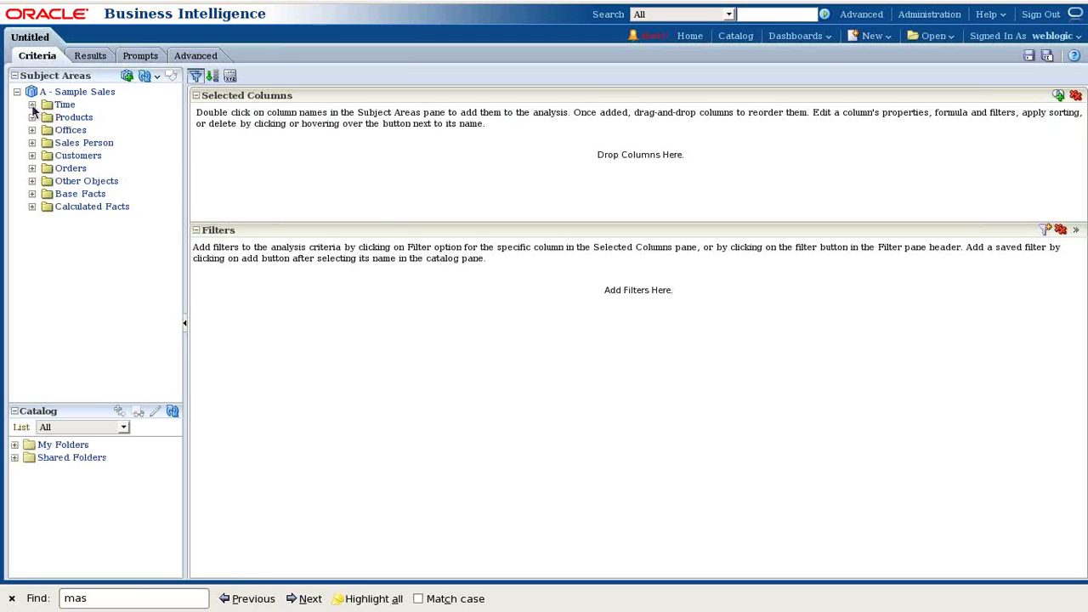
Add T05 Per Name Year (Time), P4 Brand (Products) and R62 Geo Ctry State Name (Orders > Ship To Geo Codes) to Selected Columns.
click(33, 105)
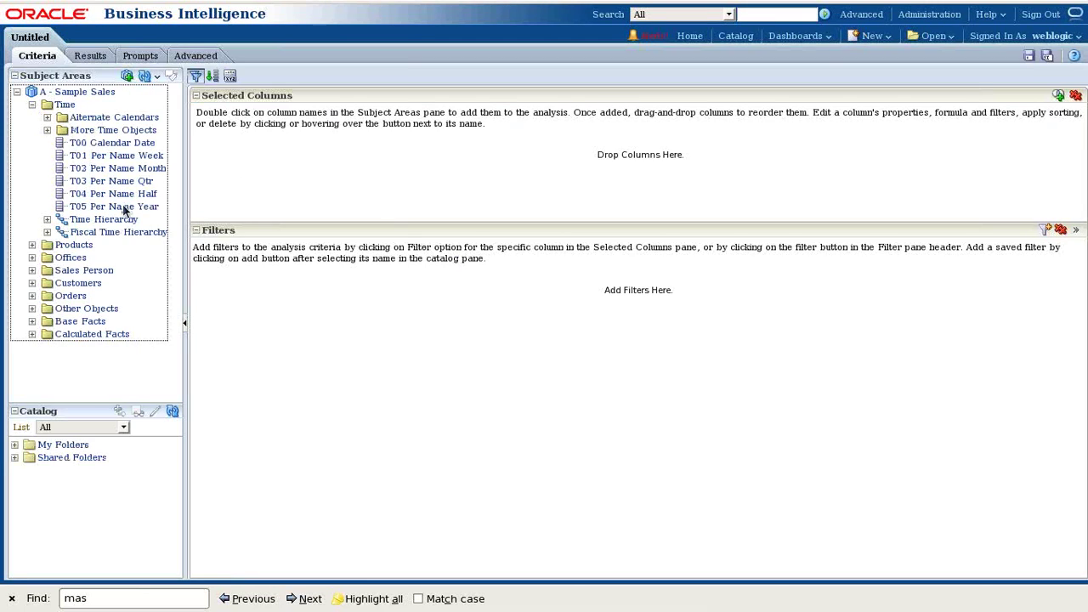
drag(123, 209, 267, 161)
click(33, 105)
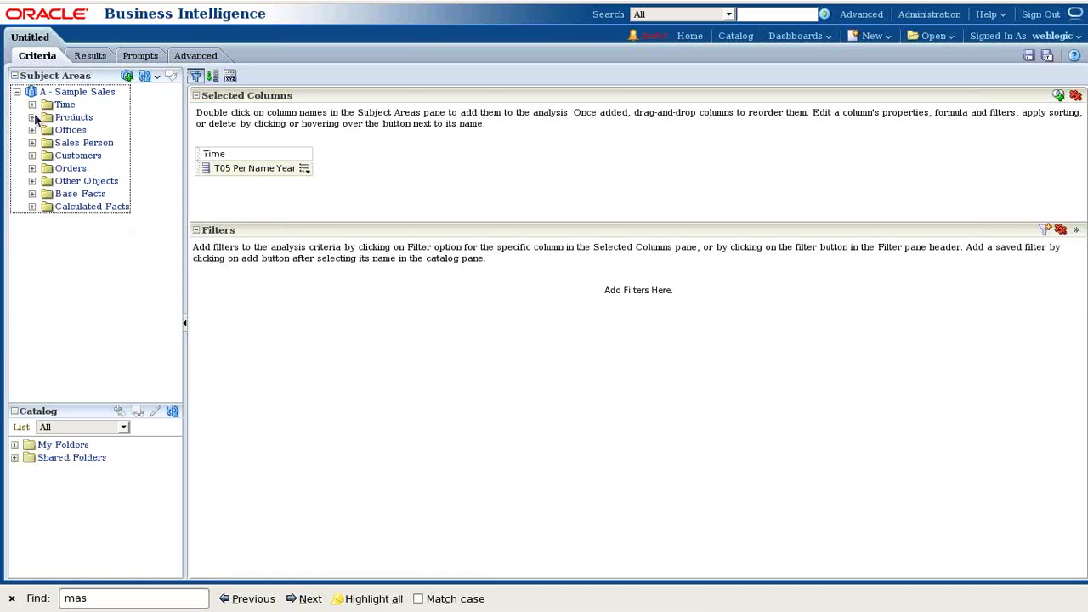
click(33, 117)
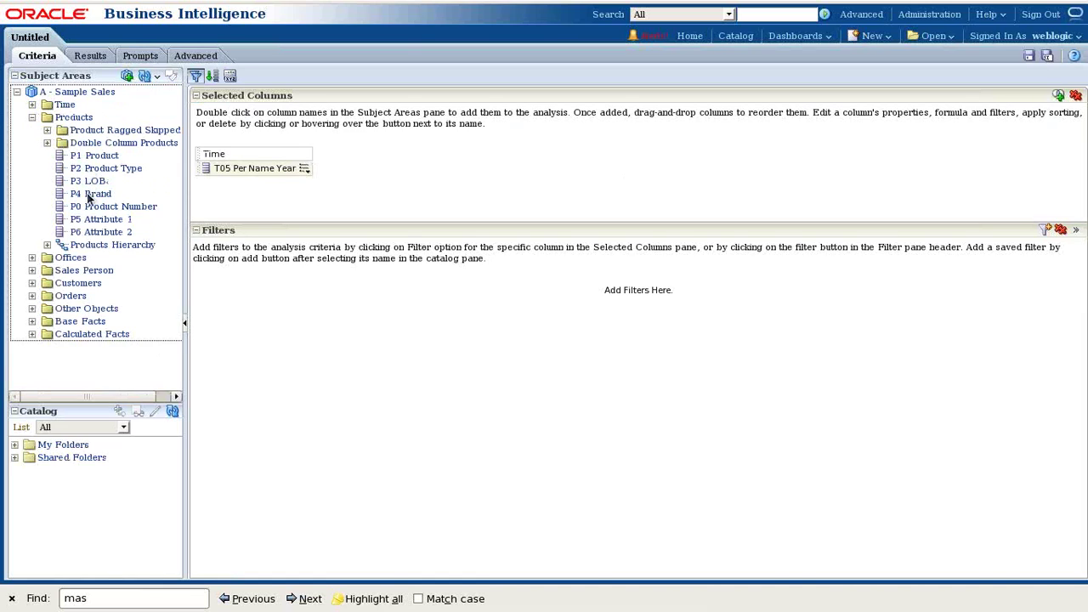
drag(92, 194, 313, 167)
click(33, 117)
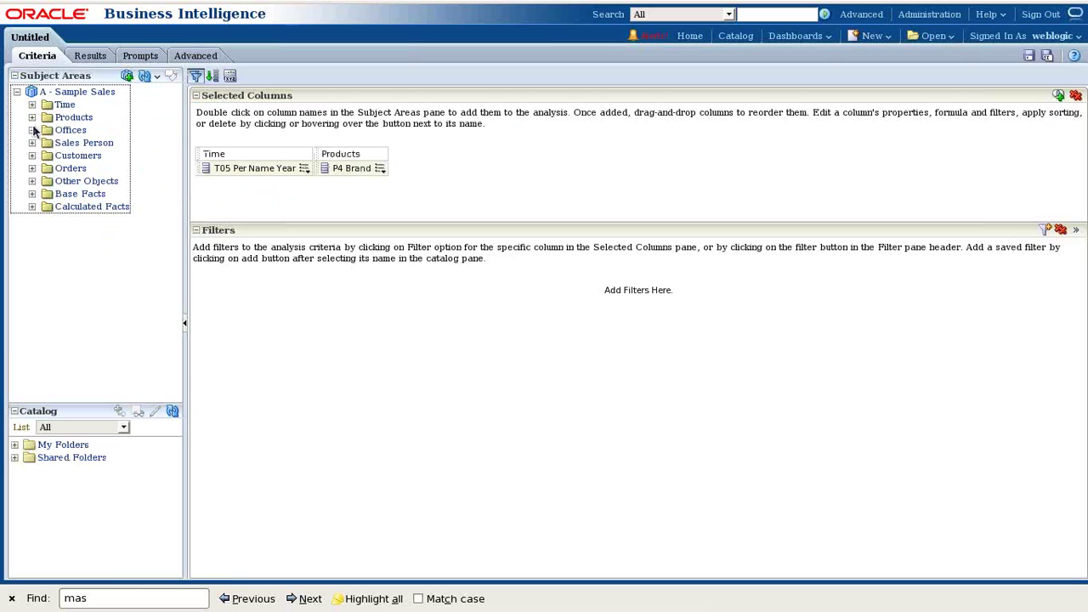
click(33, 169)
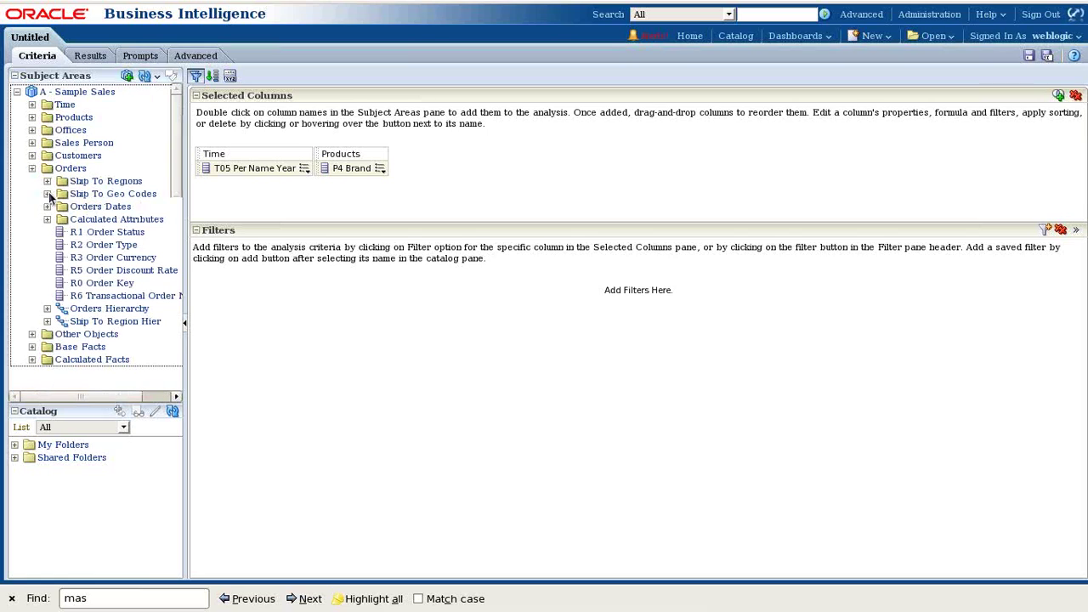
click(47, 194)
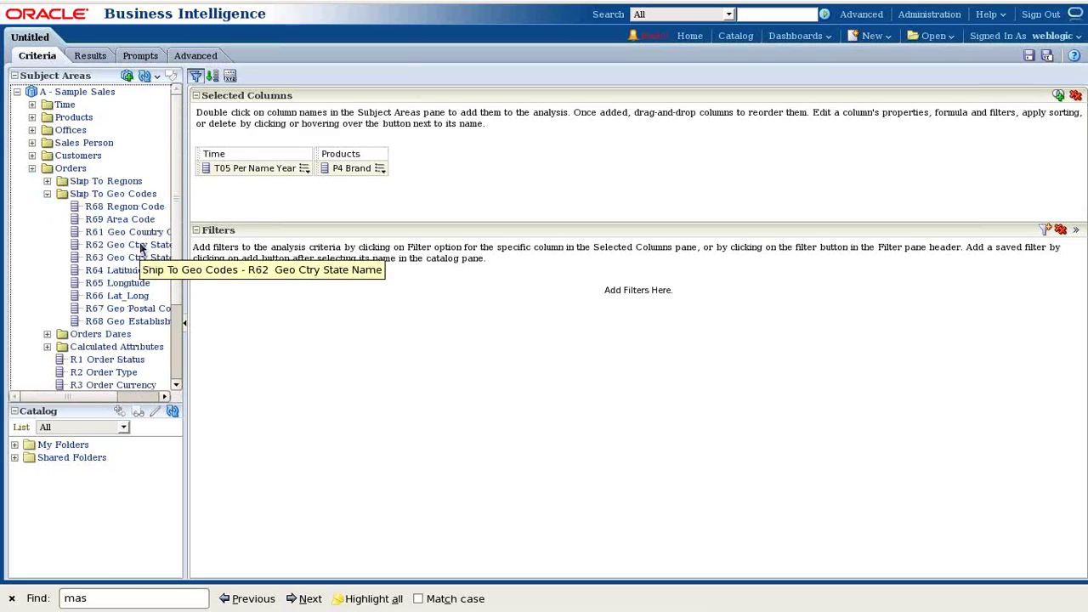
drag(142, 248, 425, 151)
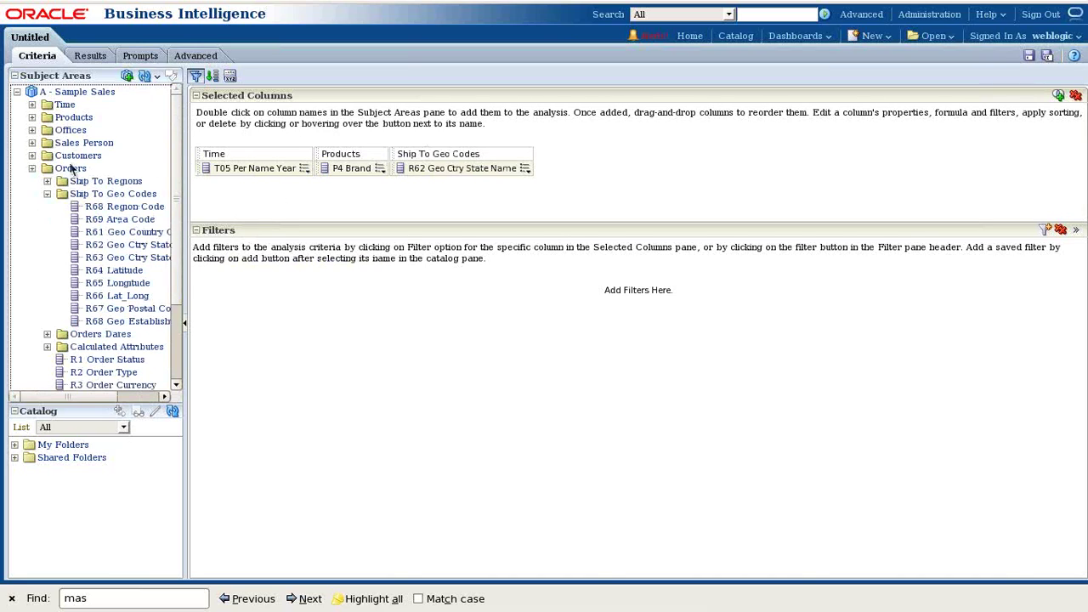
click(48, 194)
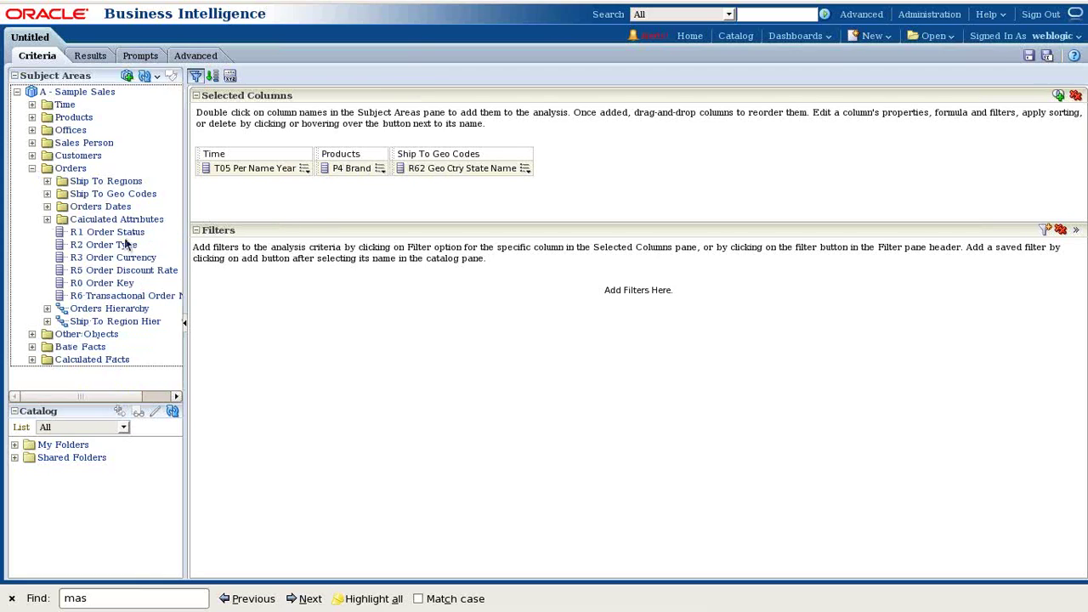
click(48, 207)
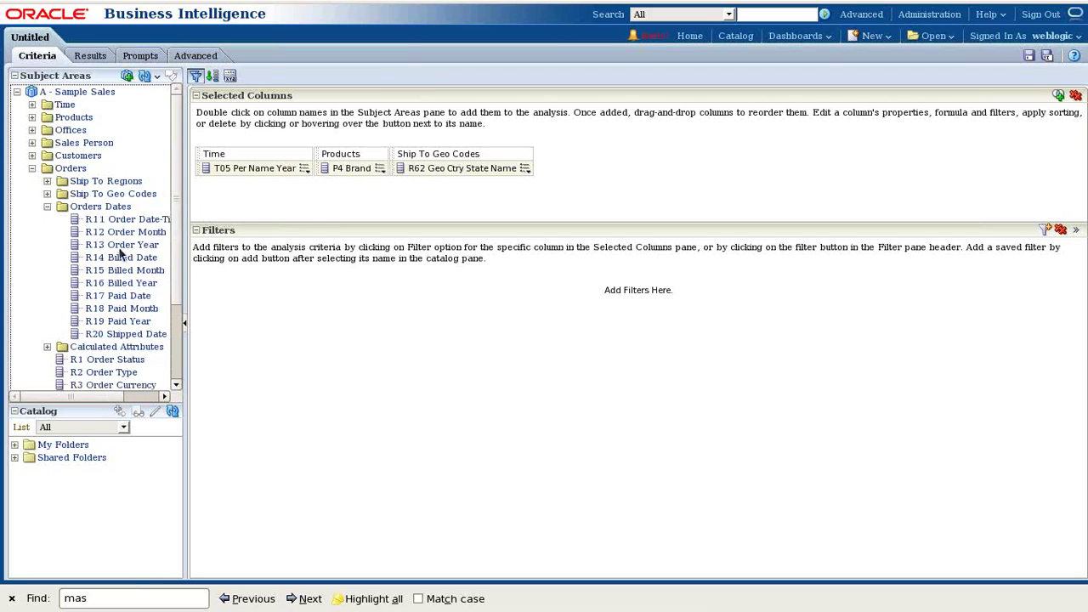
click(47, 194)
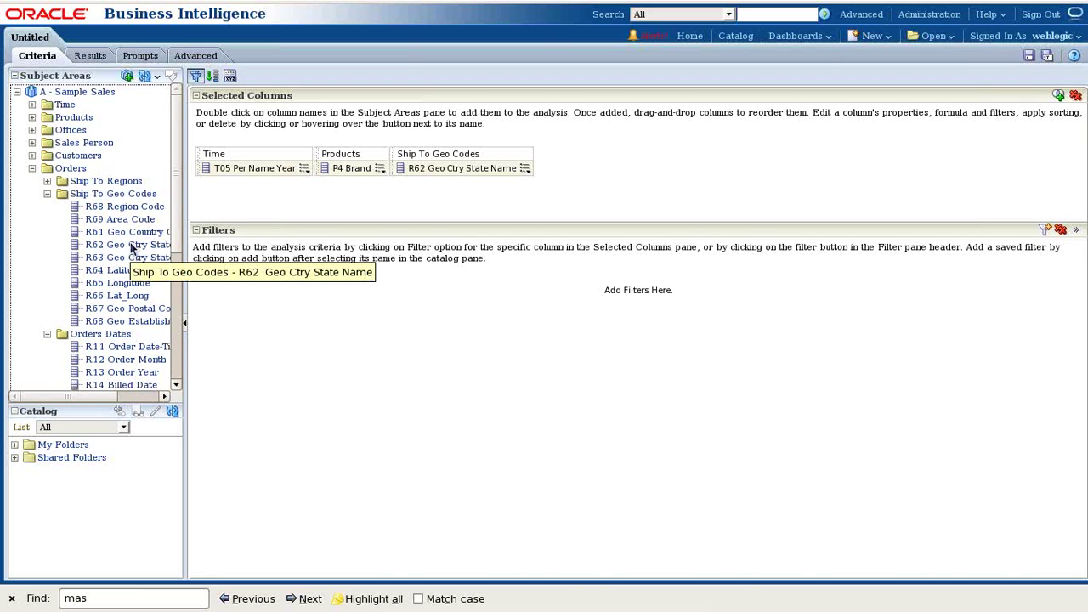
Add a filter restricting R61 Geo Country Code to USA.
drag(131, 231, 538, 198)
drag(639, 187, 633, 223)
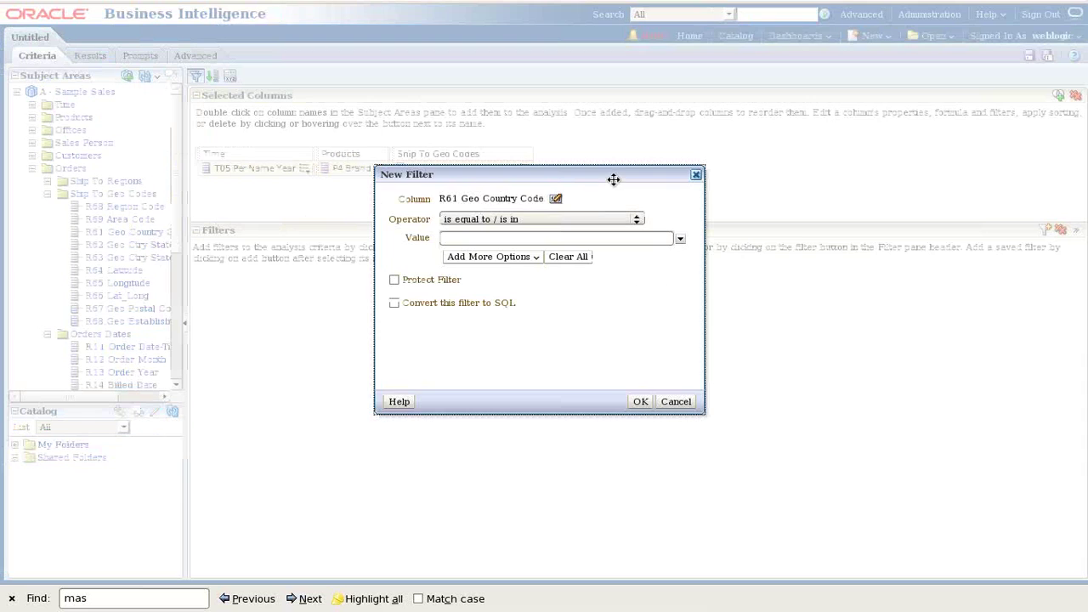
click(680, 238)
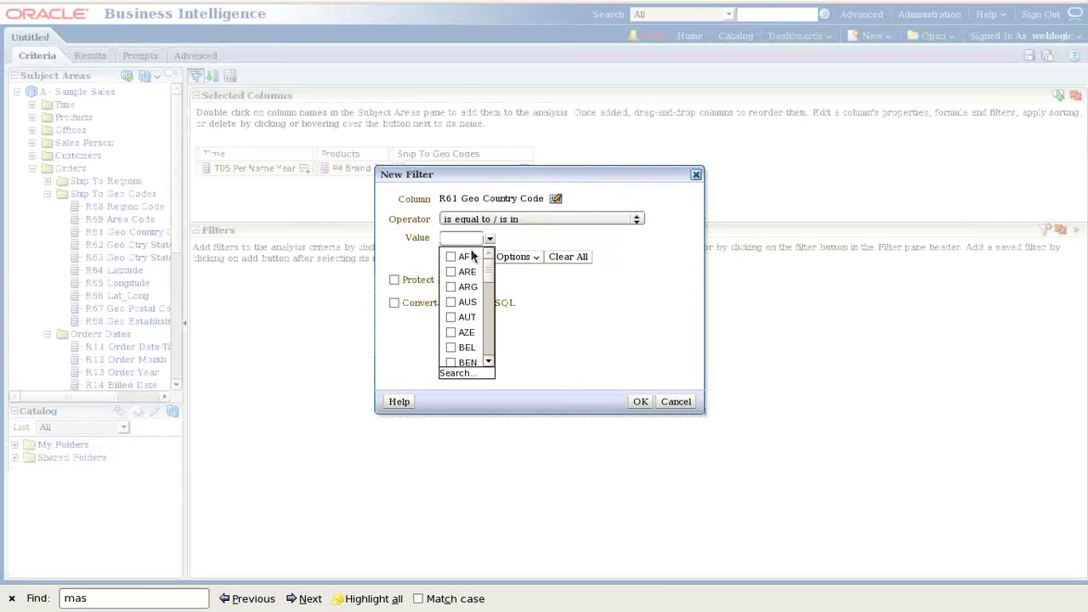
scroll(472, 281, down, 15)
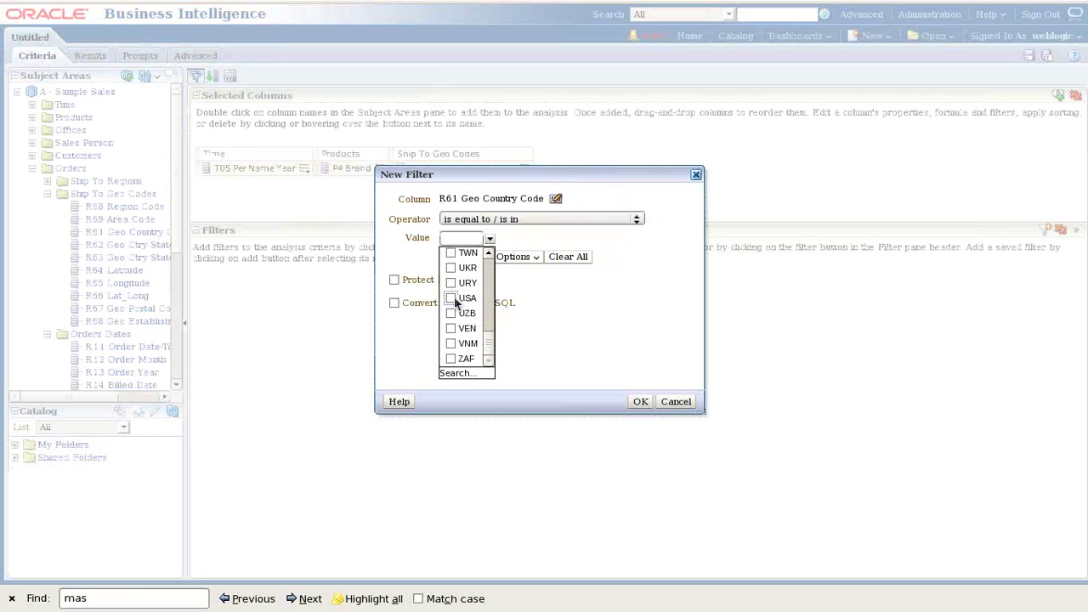
click(451, 298)
click(640, 401)
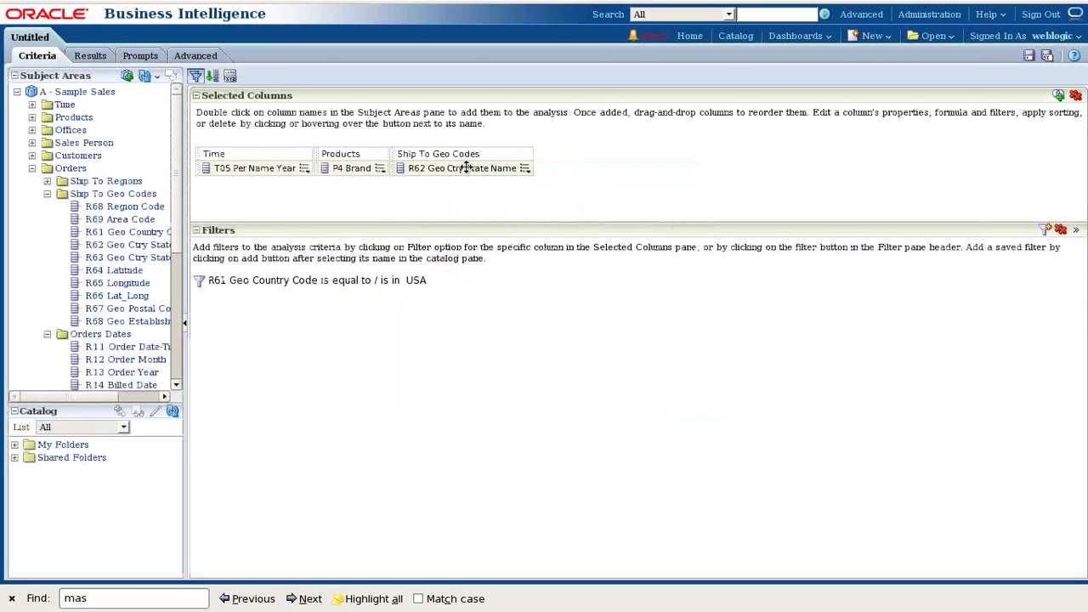
Add the 1- Revenue measure from Base Facts to the selected columns.
click(32, 168)
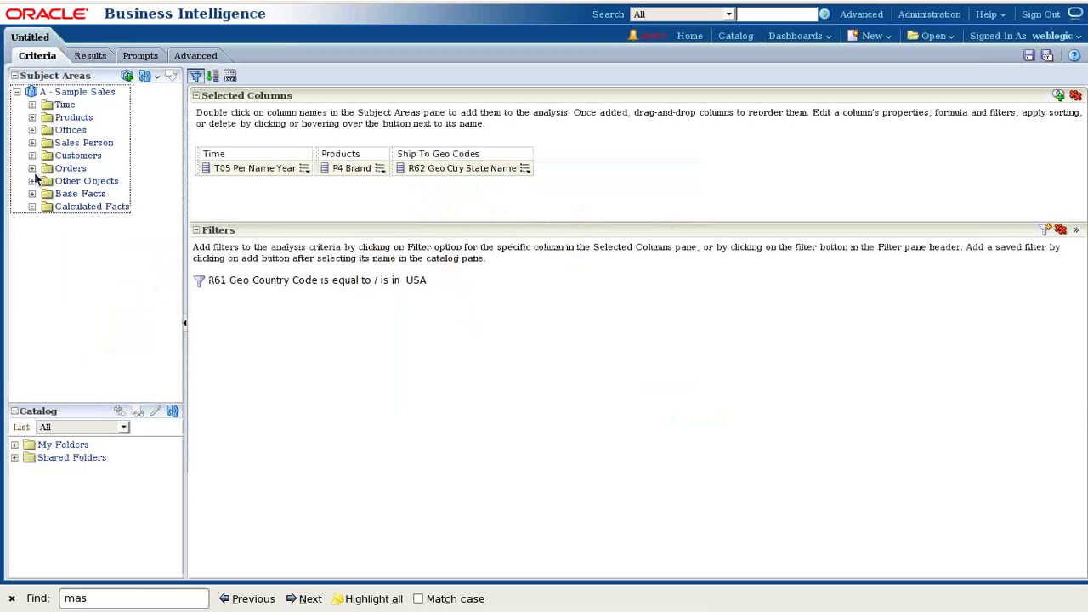
click(31, 194)
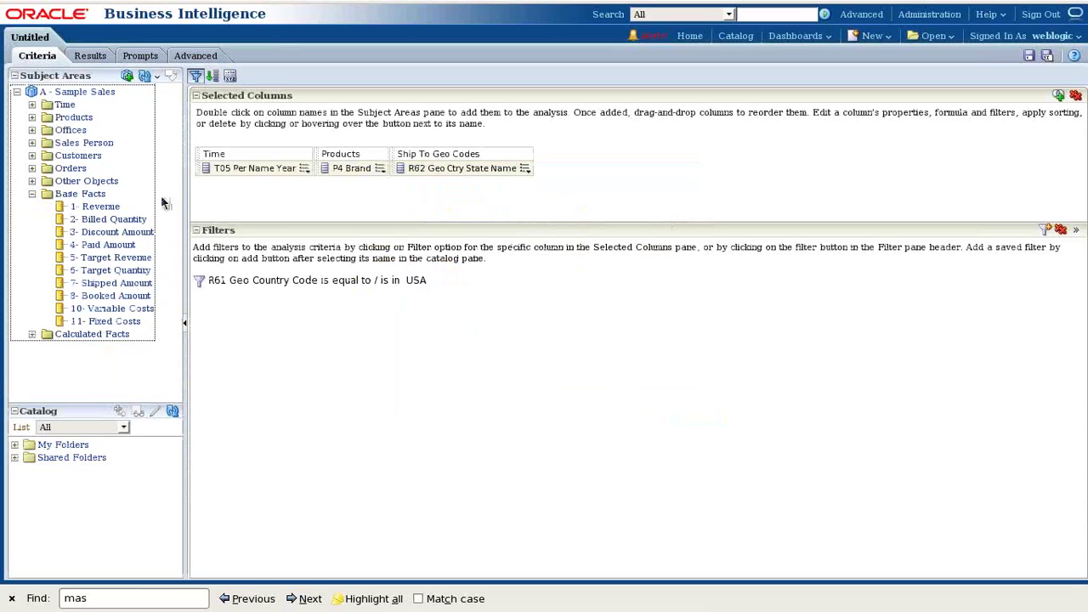
drag(98, 207, 586, 173)
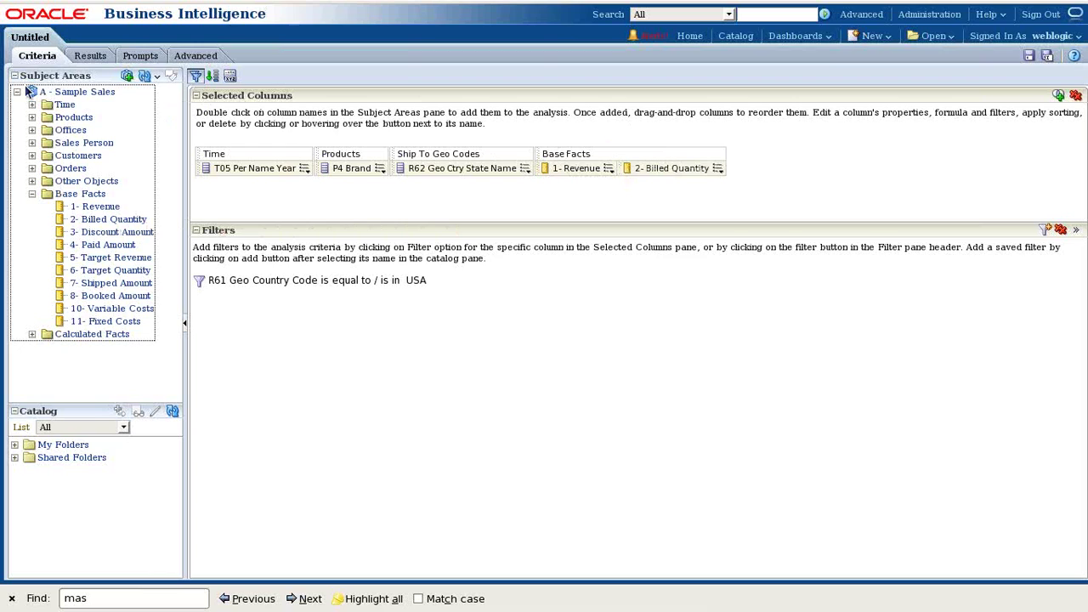
On Results, remove the Table view and set the title to 'Master Details RelationshipExample'.
click(85, 58)
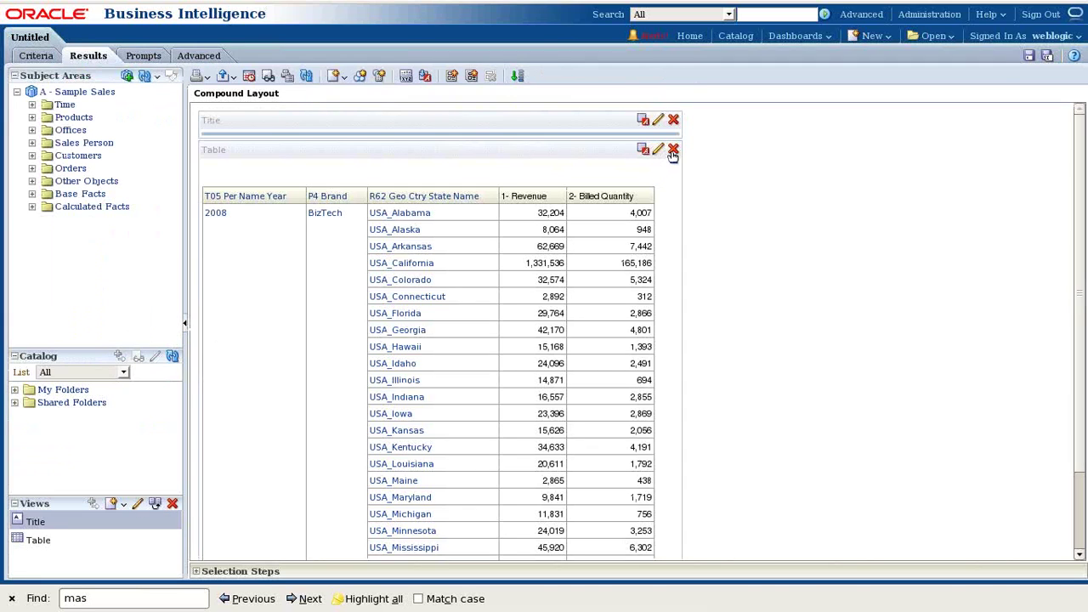
click(672, 150)
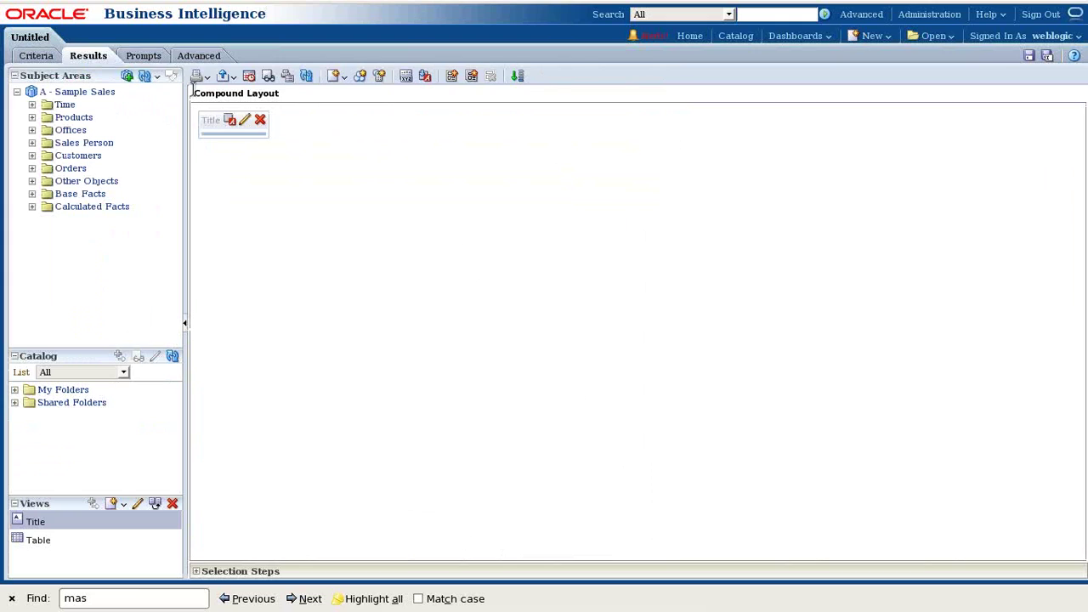
click(244, 122)
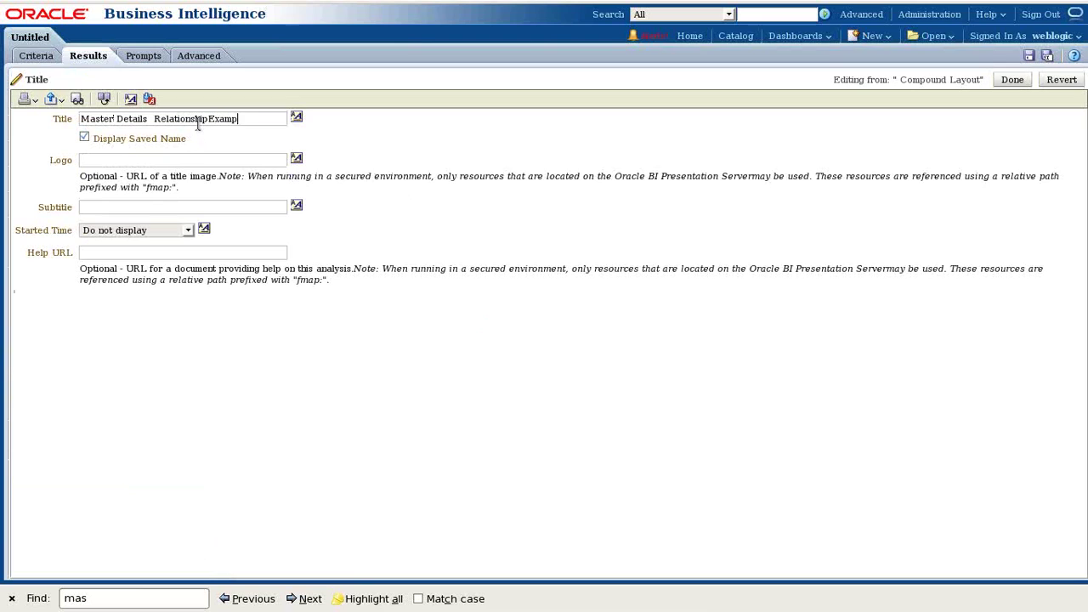
mouse_move(879, 12)
click(1012, 80)
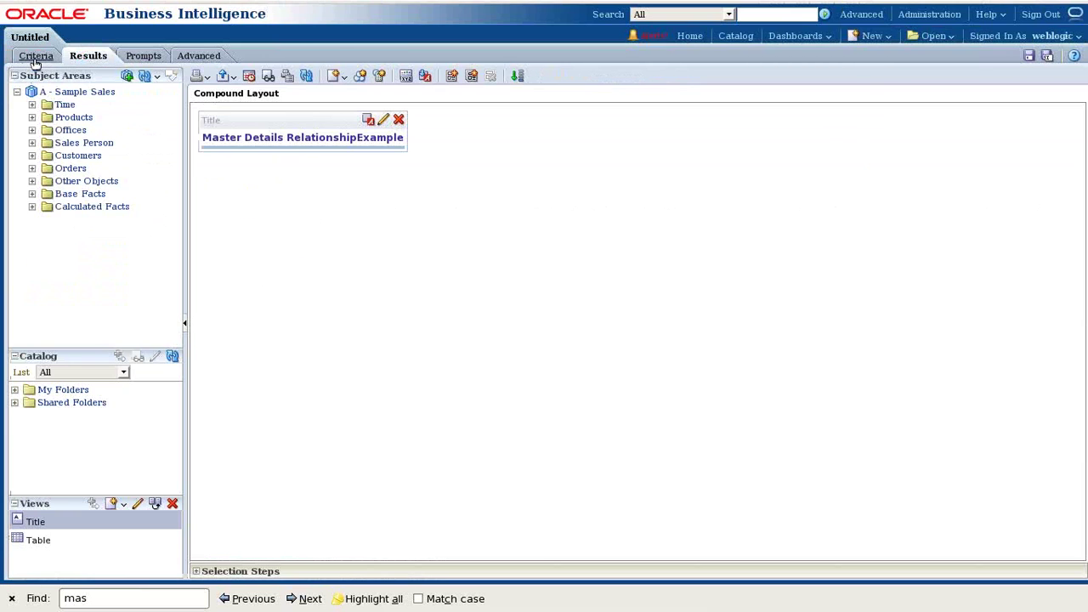
Set R62 Geo Ctry State Name interaction: heading None, values Send Master-Detail Events on channel MDStat.
click(35, 56)
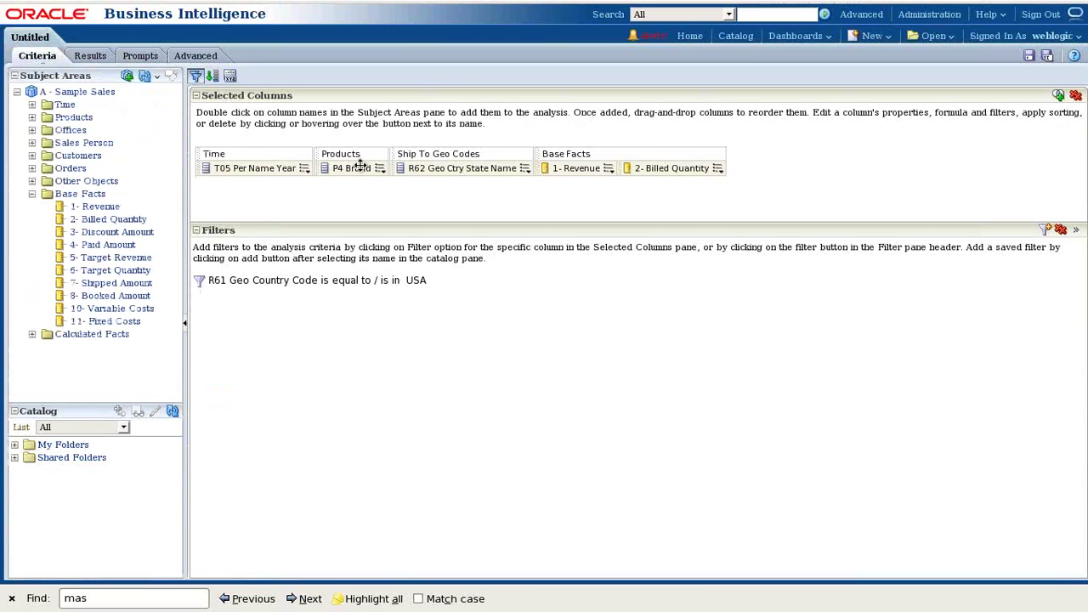
click(524, 168)
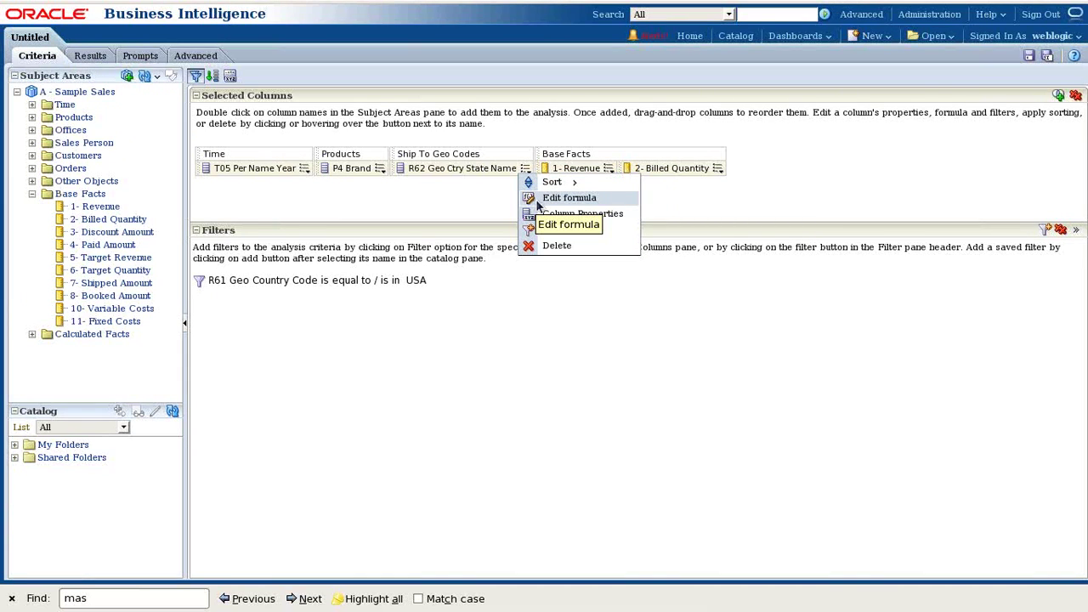
click(552, 215)
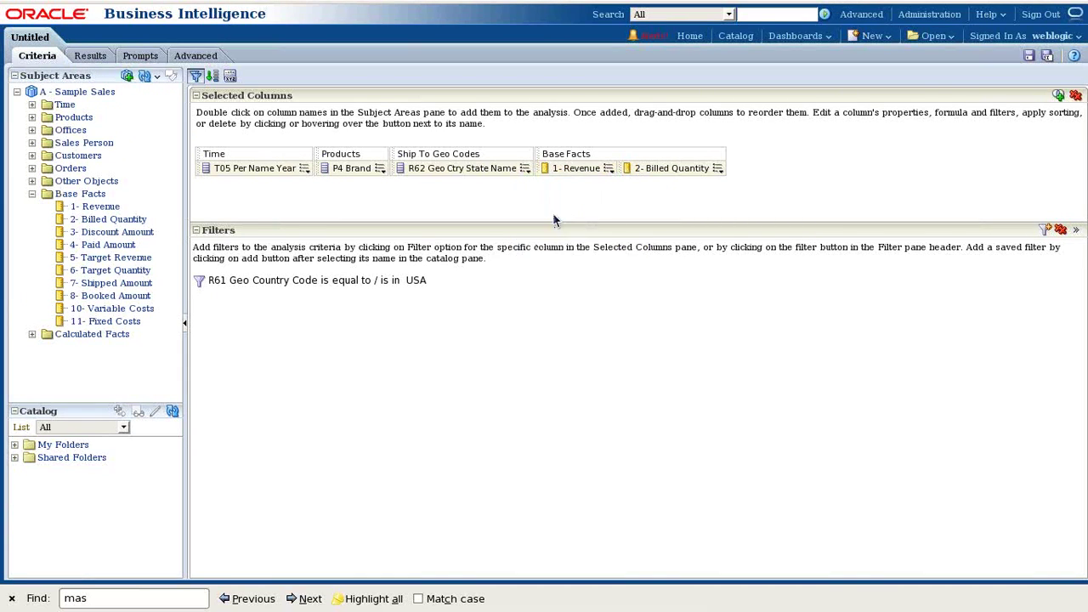
click(623, 92)
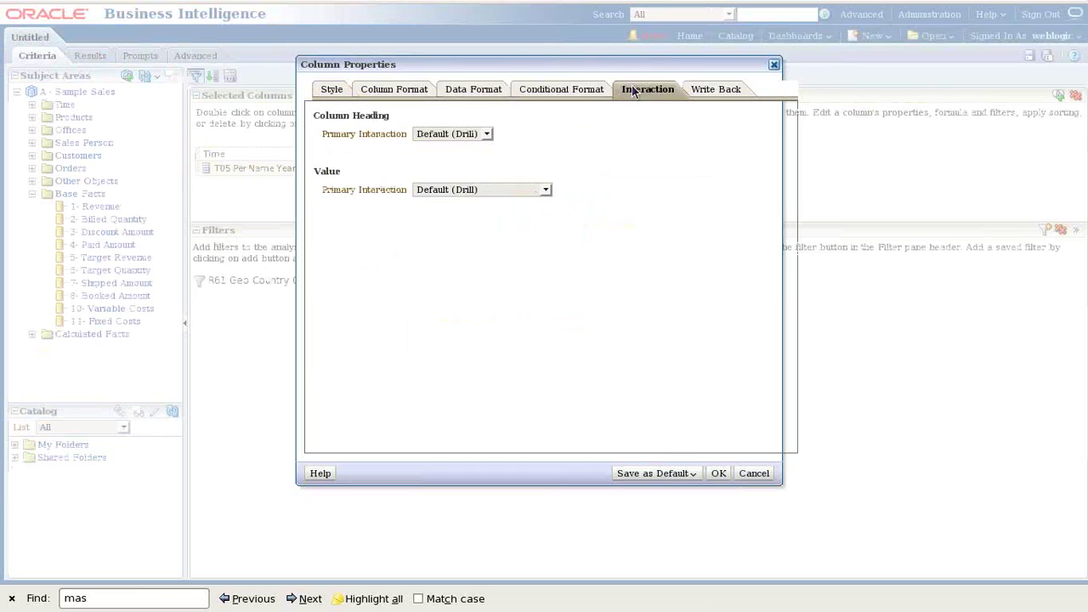
click(478, 134)
click(455, 158)
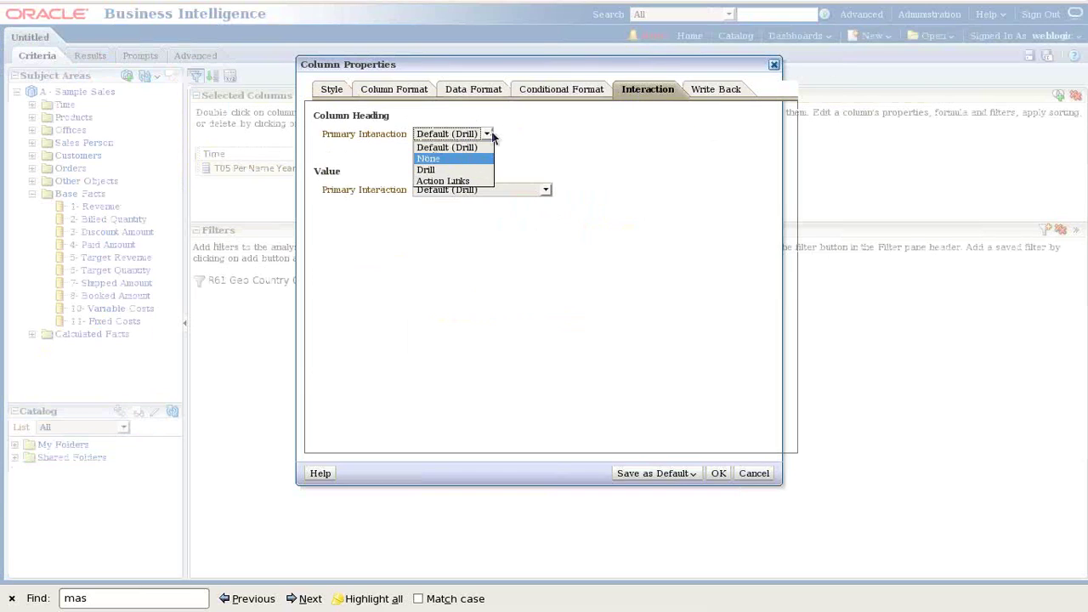
click(464, 189)
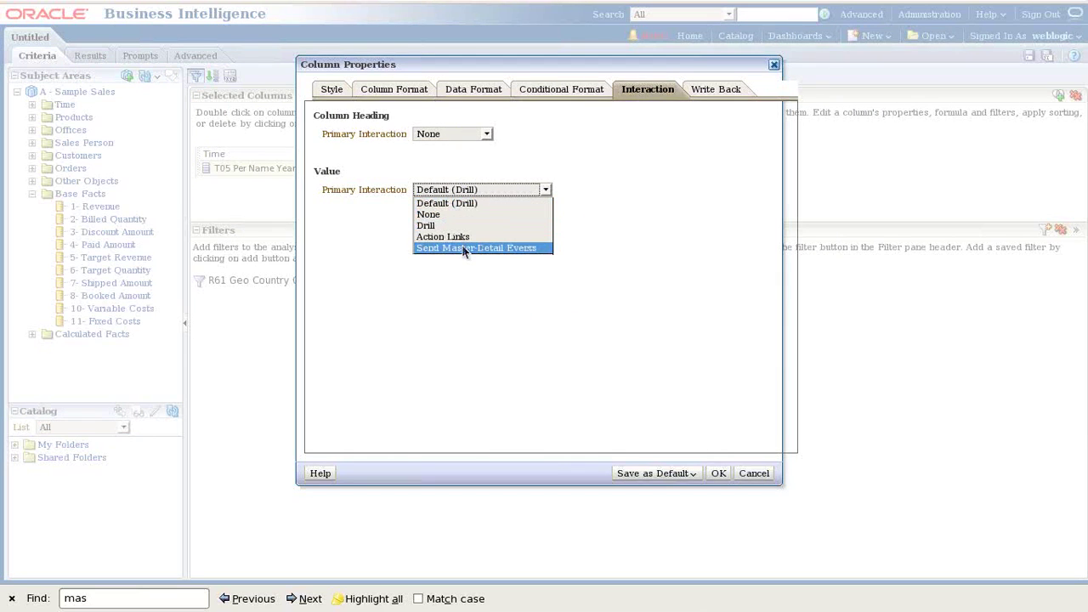
click(486, 248)
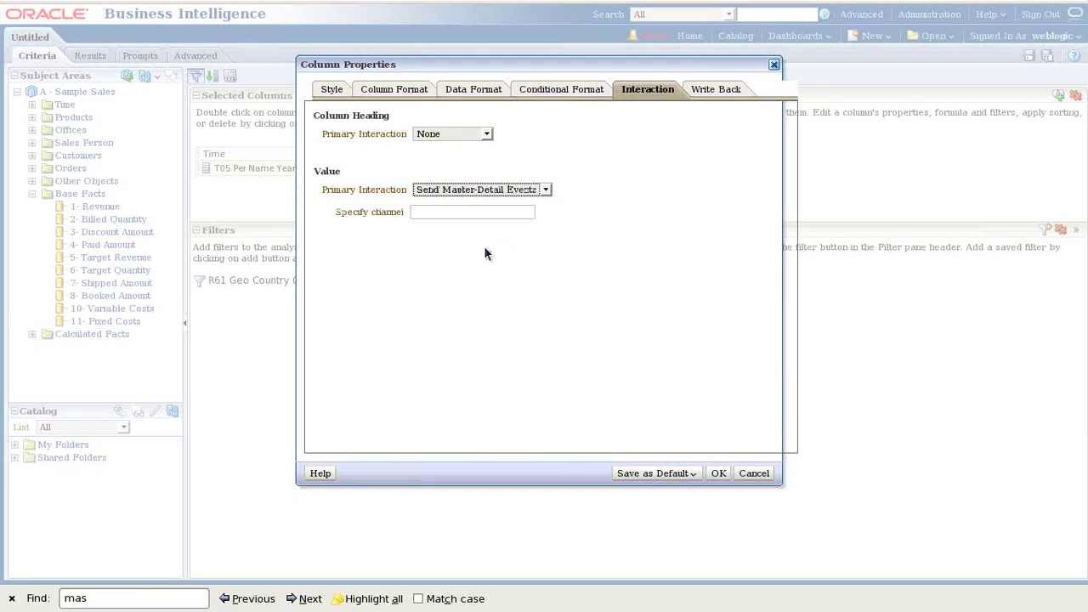
click(418, 211)
text(Map)
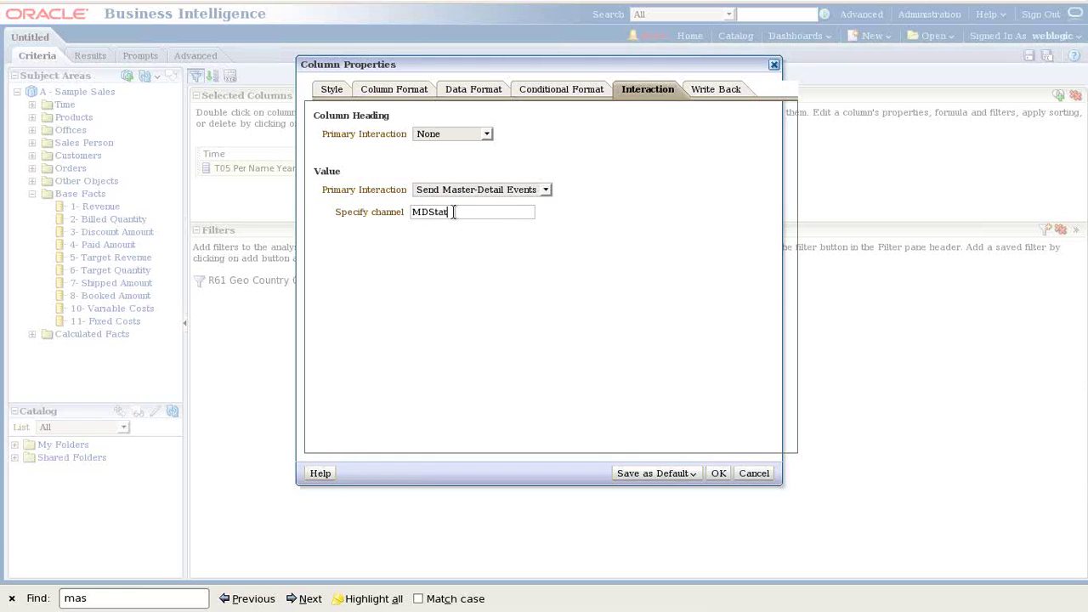
drag(483, 215, 357, 209)
click(719, 474)
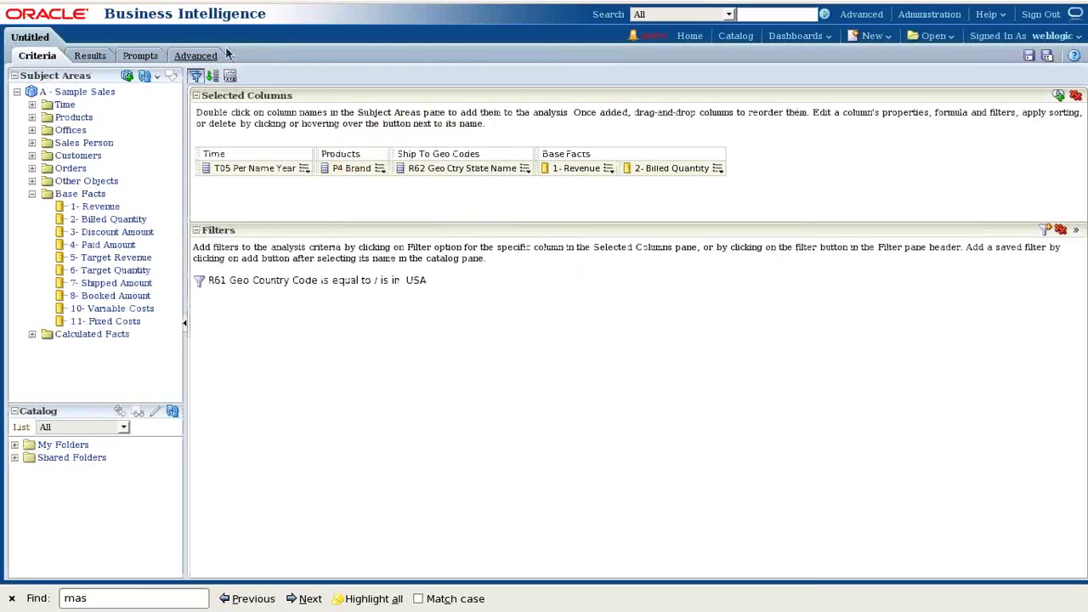
Add a Map view of US states shaded by revenue to the results layout and edit it.
click(100, 57)
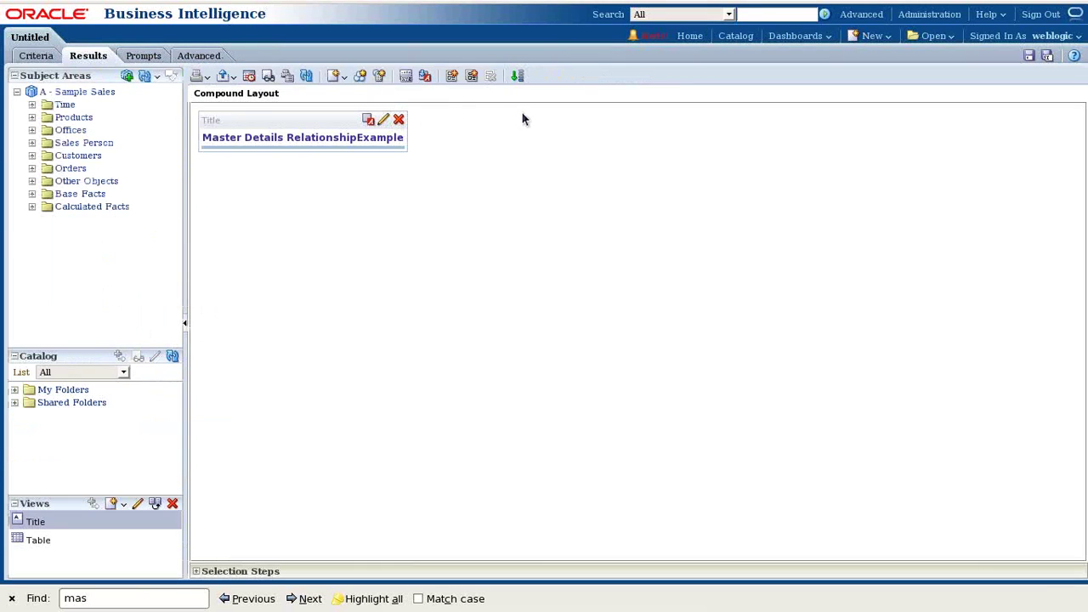
click(336, 76)
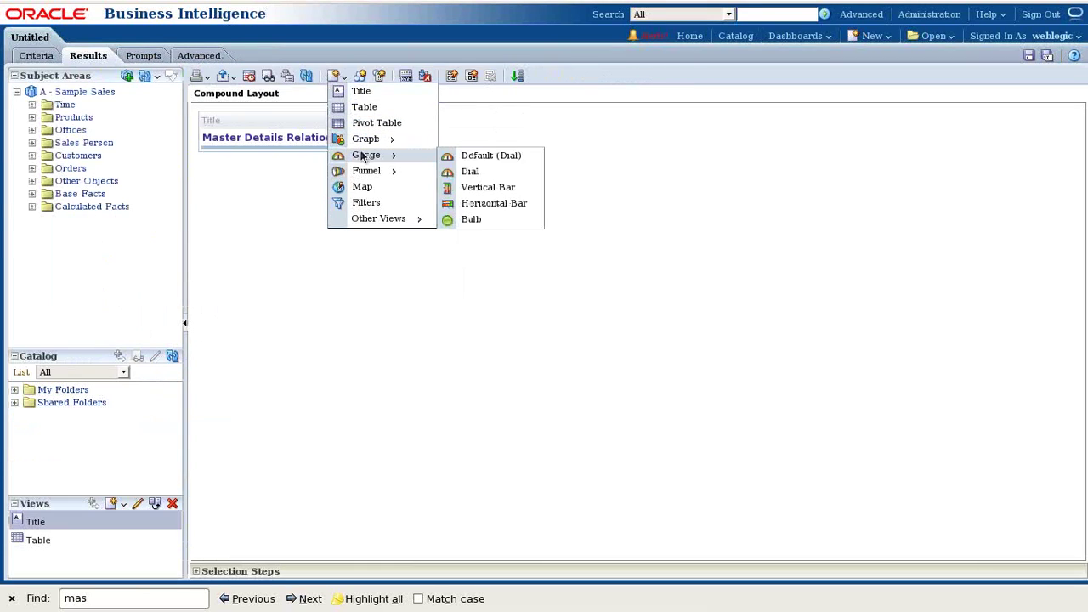
click(364, 187)
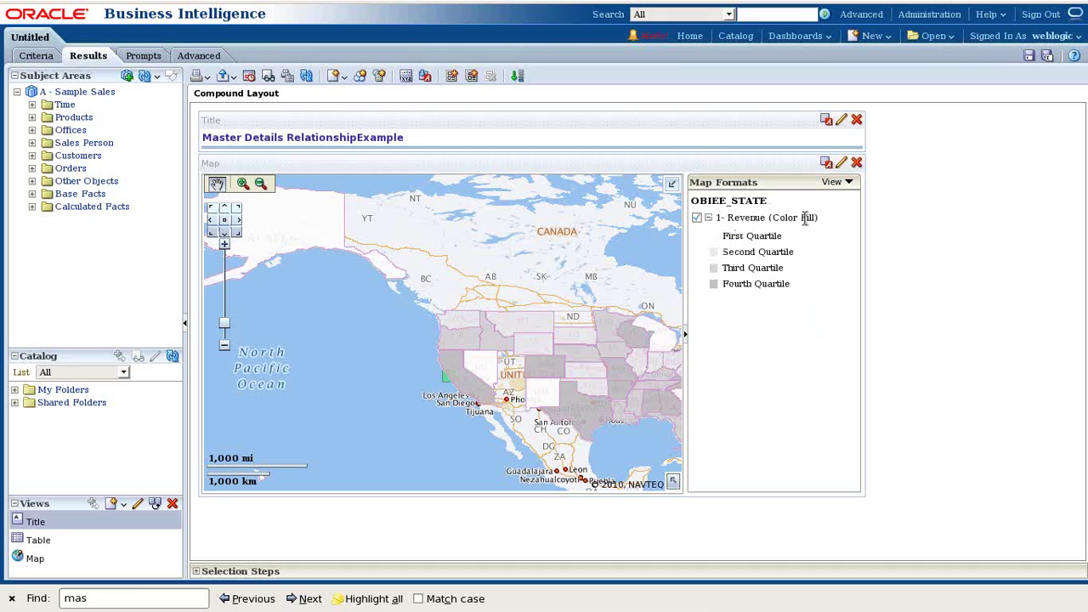
click(842, 163)
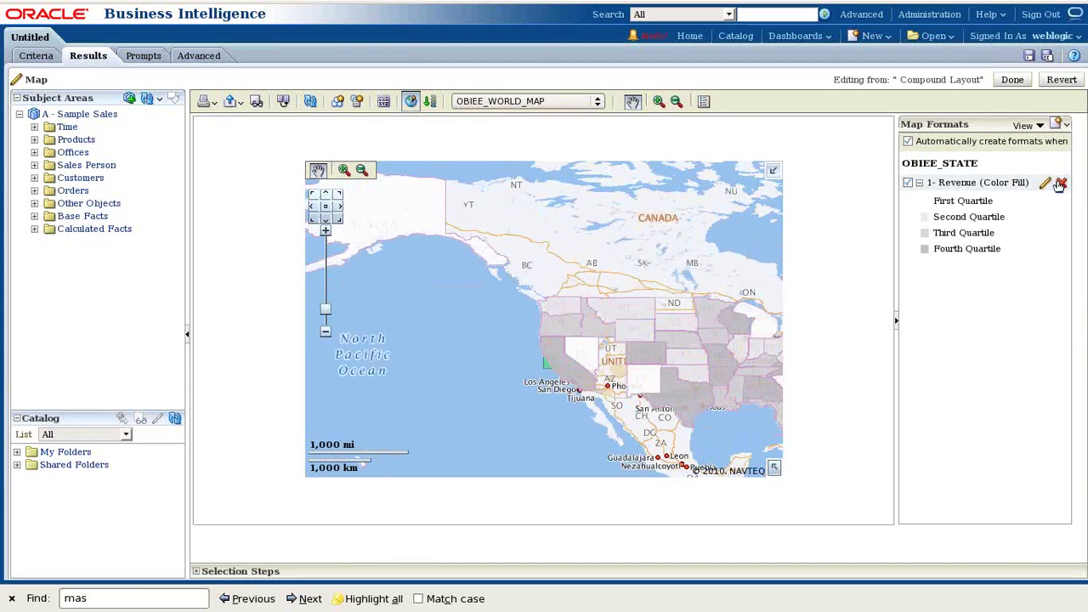
Delete the revenue Color Fill format and add a Pie Graph format on OBIEE_STATE.
click(1060, 185)
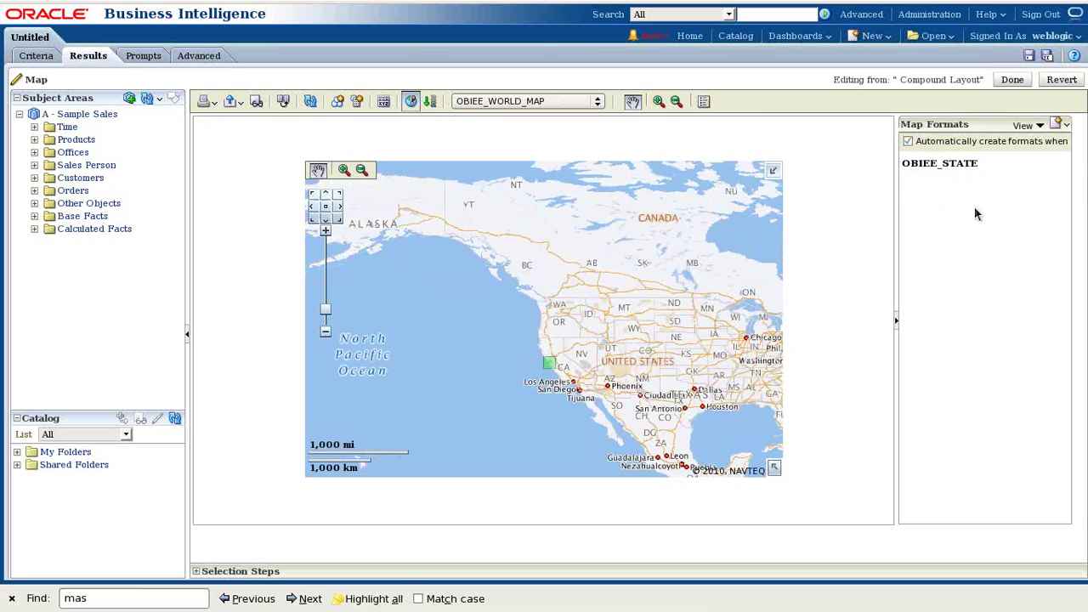
click(1038, 126)
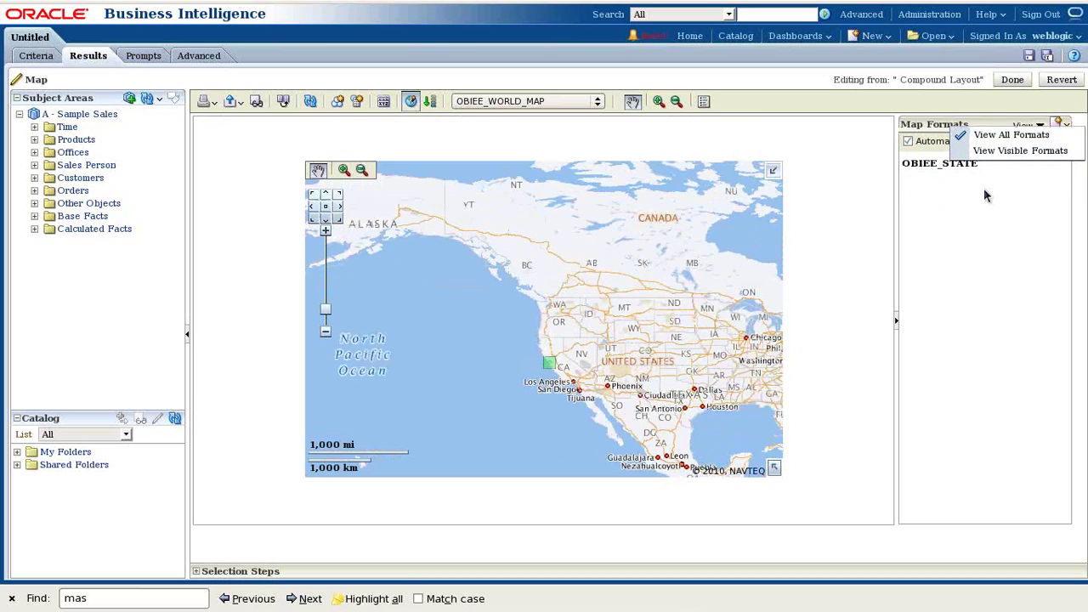
click(1003, 145)
click(1020, 167)
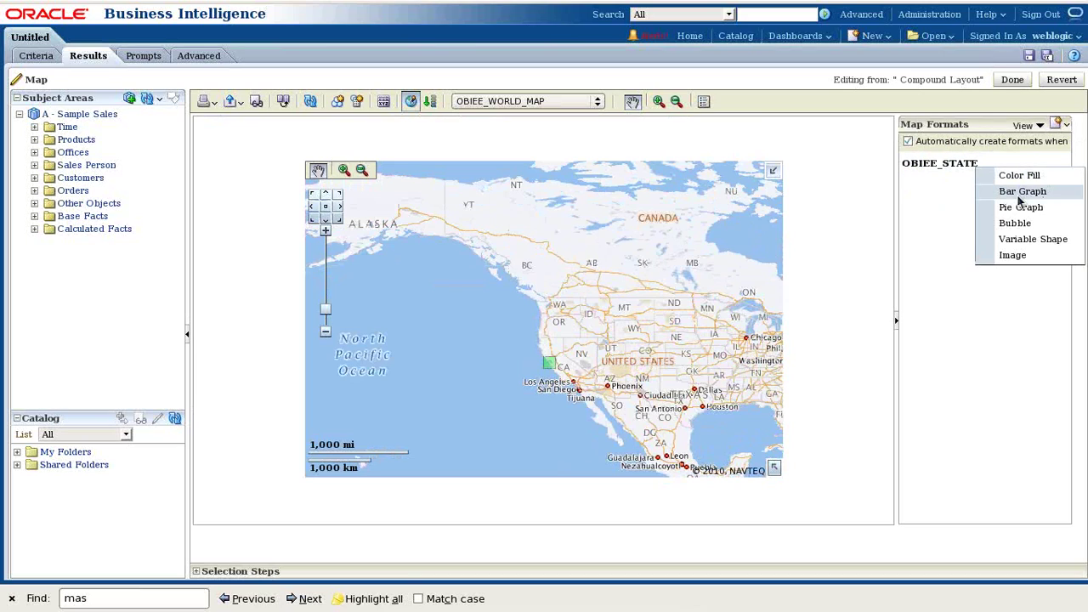
click(1021, 210)
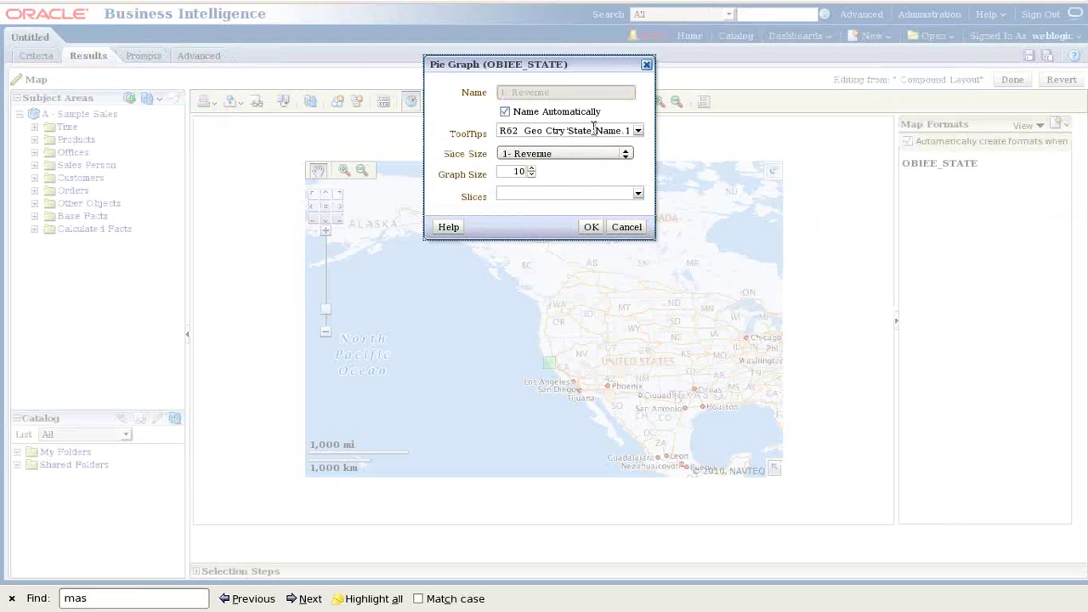
Slice the state pie graphs by T05 Per Name Year and finish editing the map.
click(635, 195)
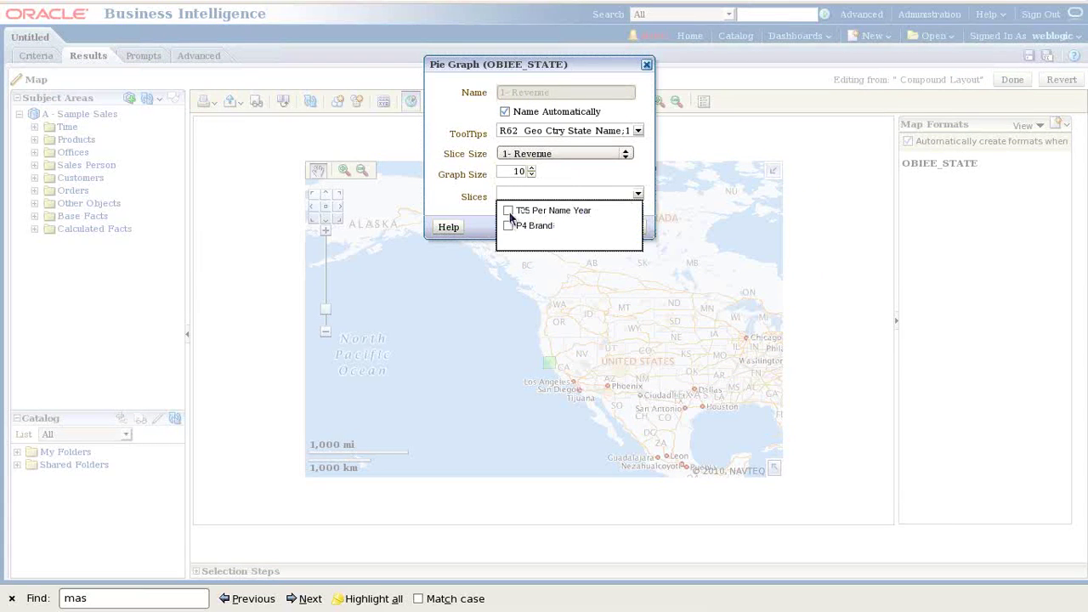
click(508, 211)
click(549, 192)
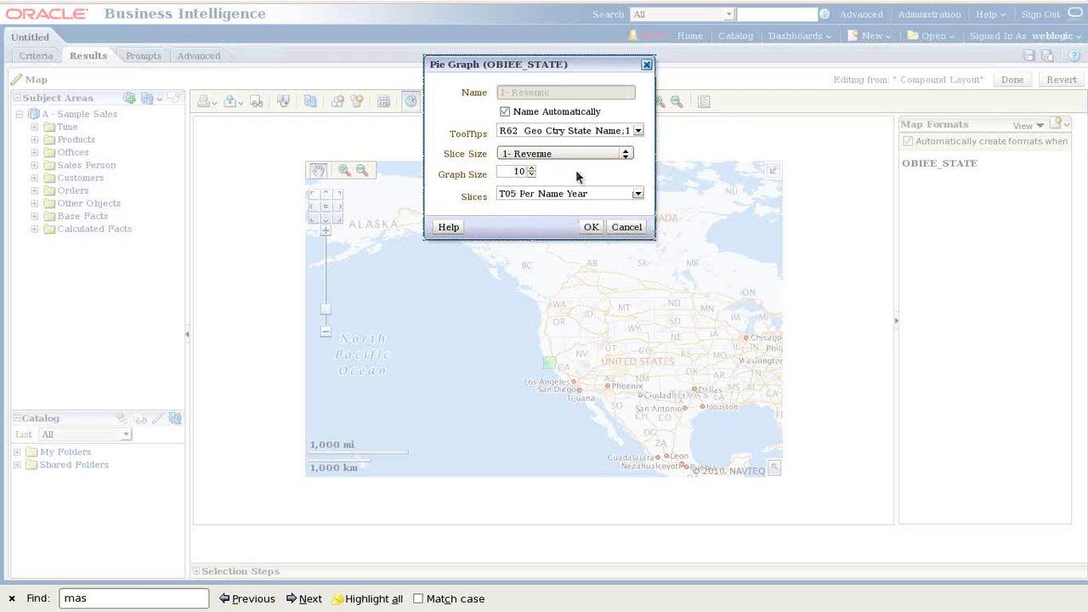
click(591, 226)
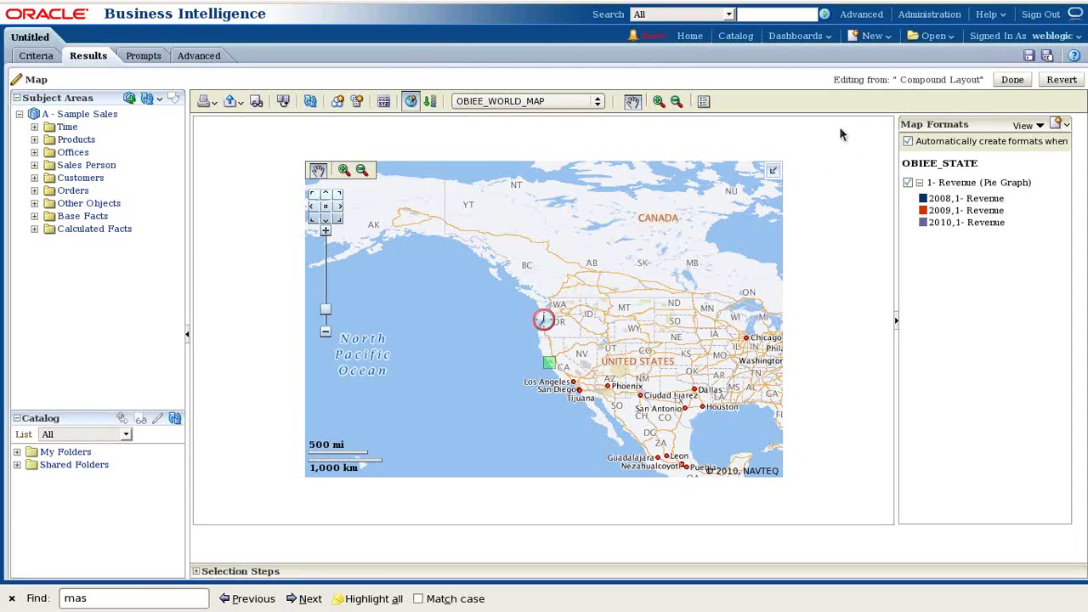
mouse_move(928, 162)
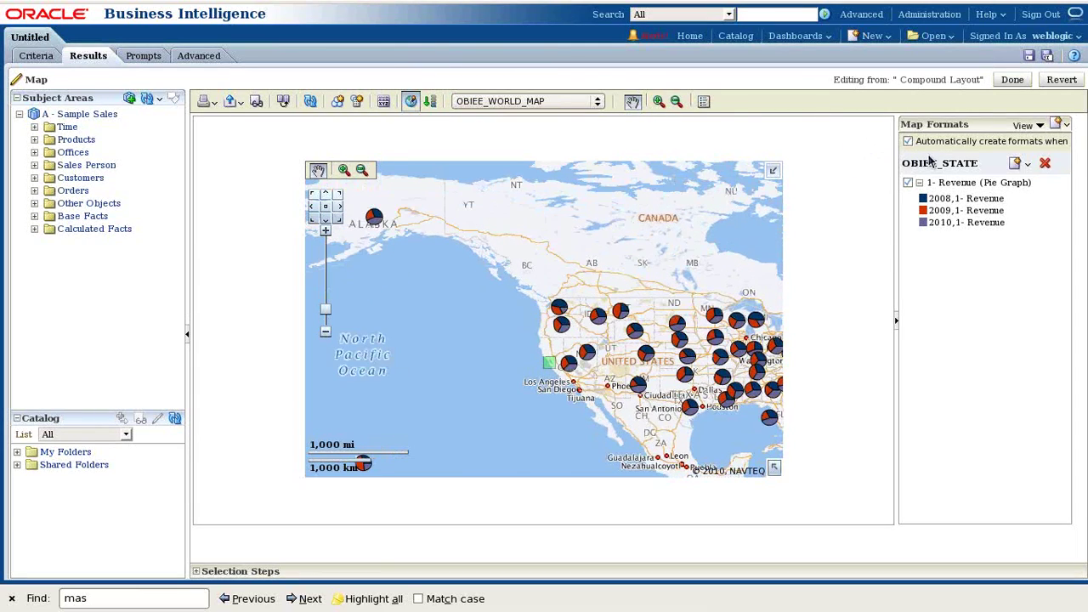
click(1013, 80)
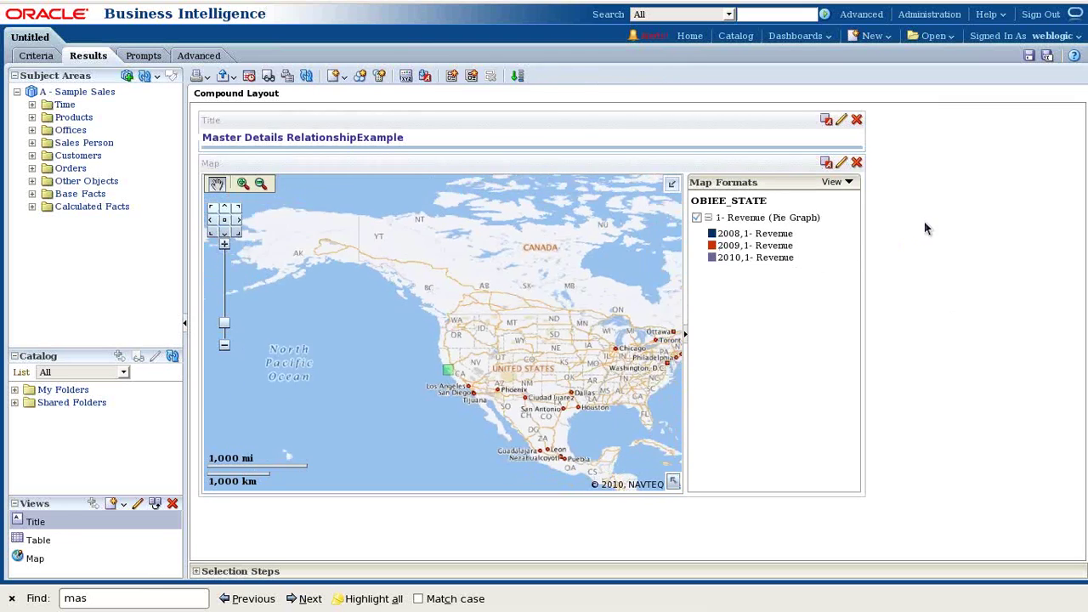
Add a vertical bar graph of 1- Revenue and 2- Billed Quantity below the map and edit it.
click(333, 77)
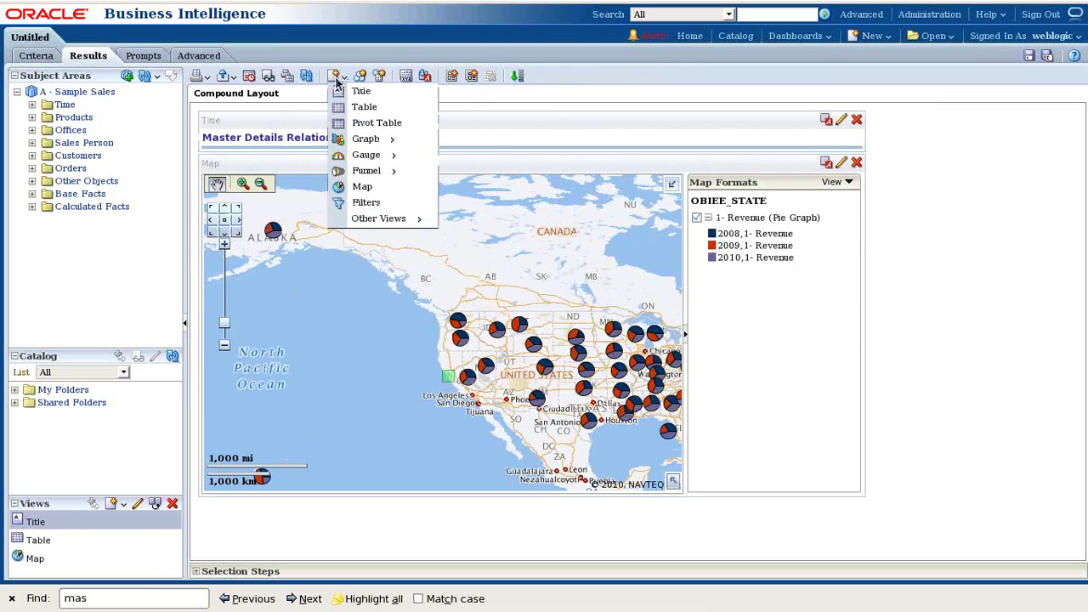
mouse_move(365, 138)
mouse_move(458, 143)
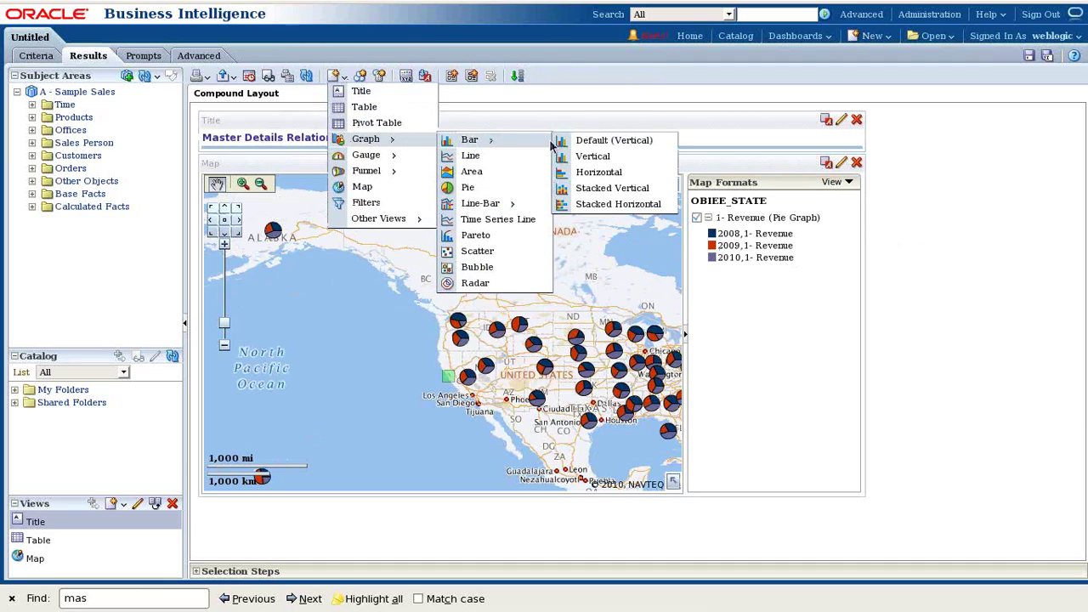
click(601, 143)
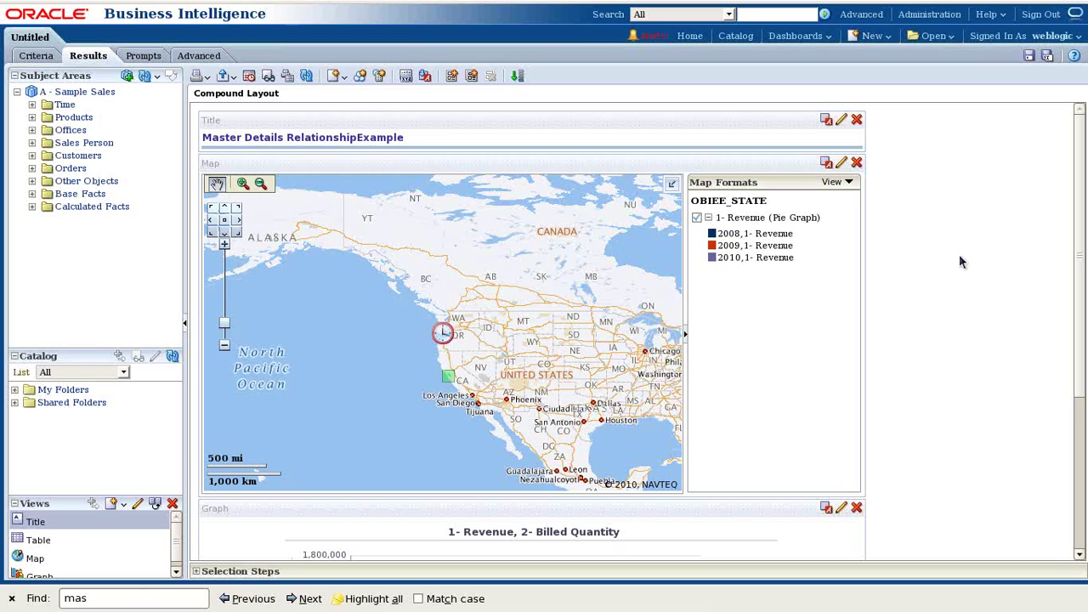
scroll(962, 264, down, 5)
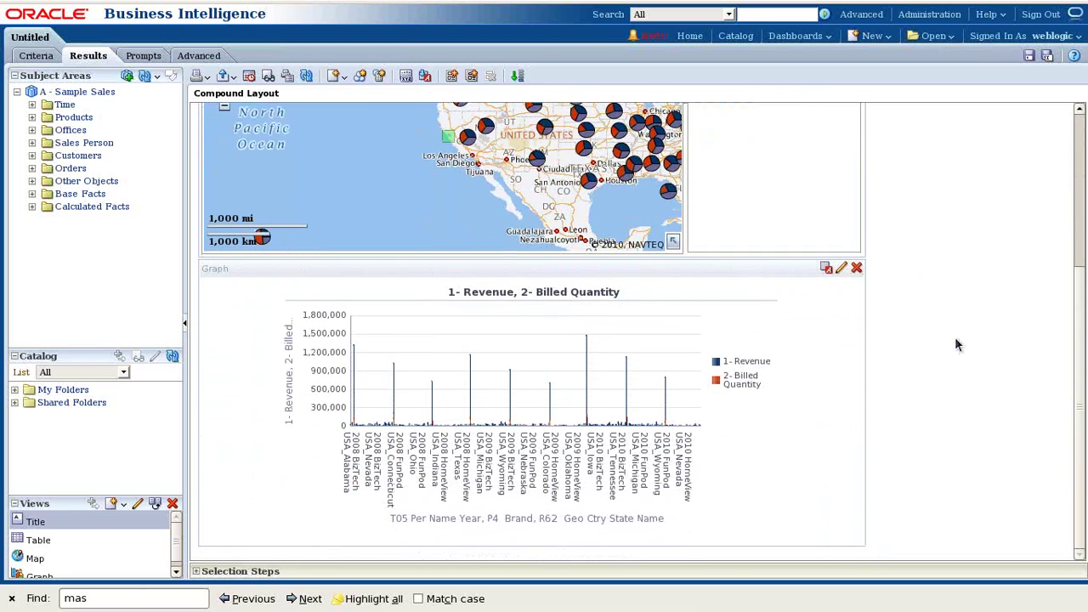
click(841, 268)
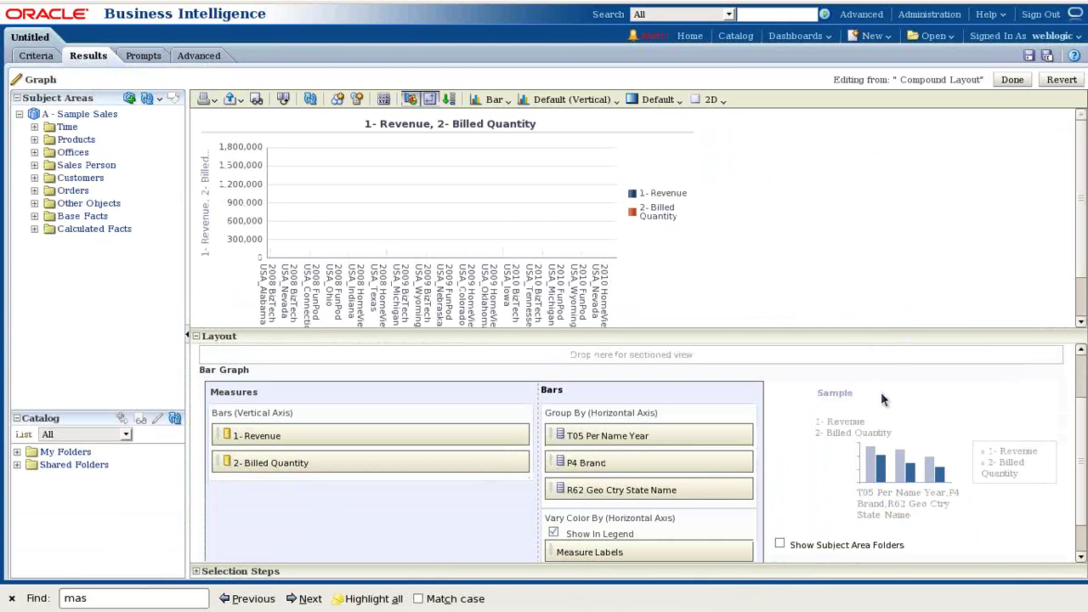
Exclude Billed Quantity and P4 Brand, and section the graph by R62 Geo Ctry State Name as a slider.
scroll(374, 505, down, 2)
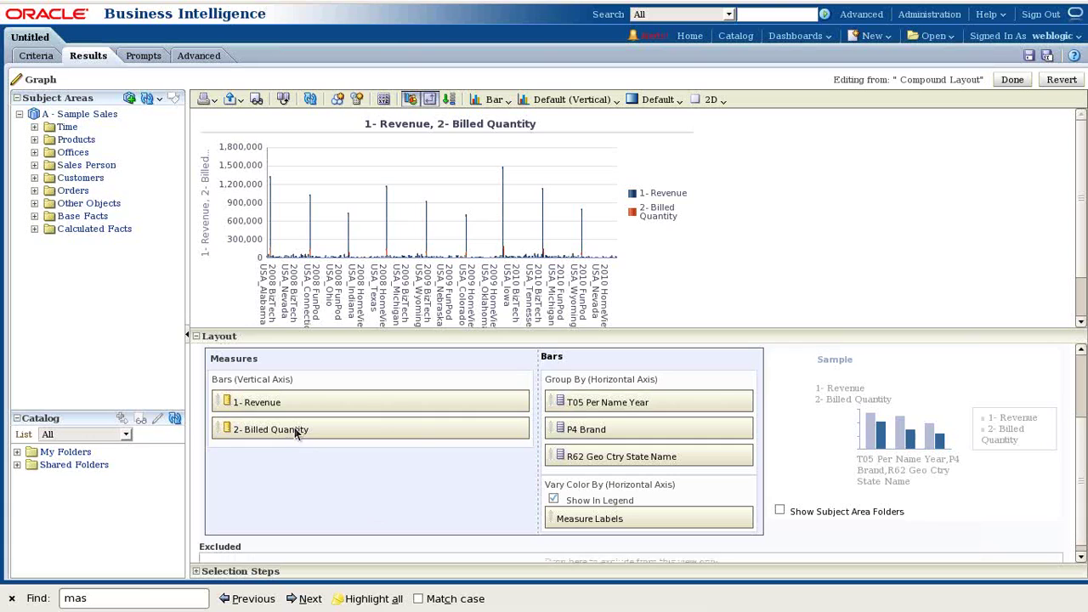
drag(248, 428, 247, 555)
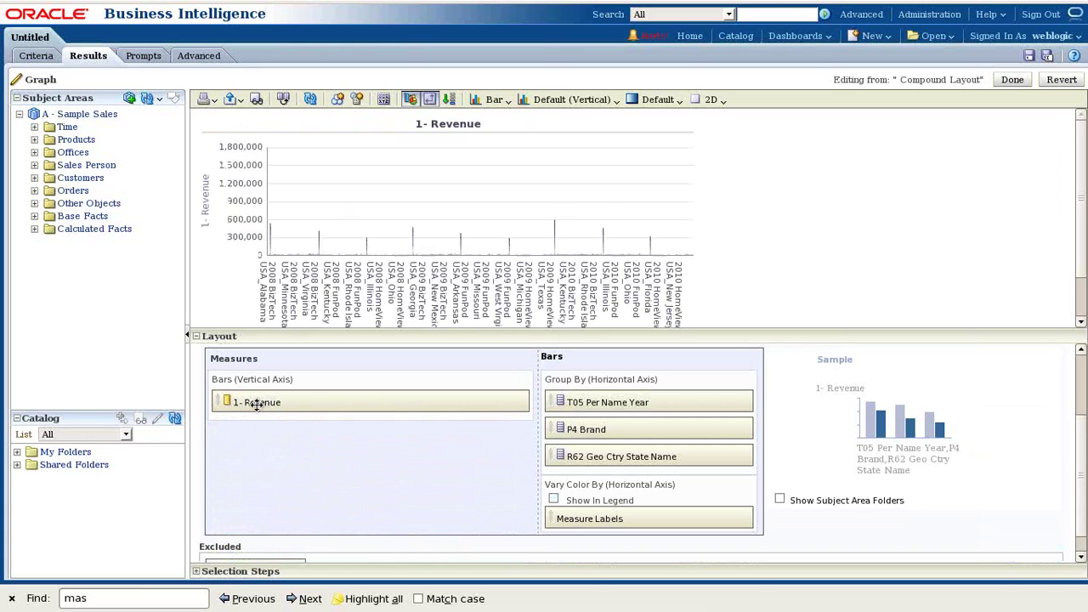
scroll(331, 411, up, 2)
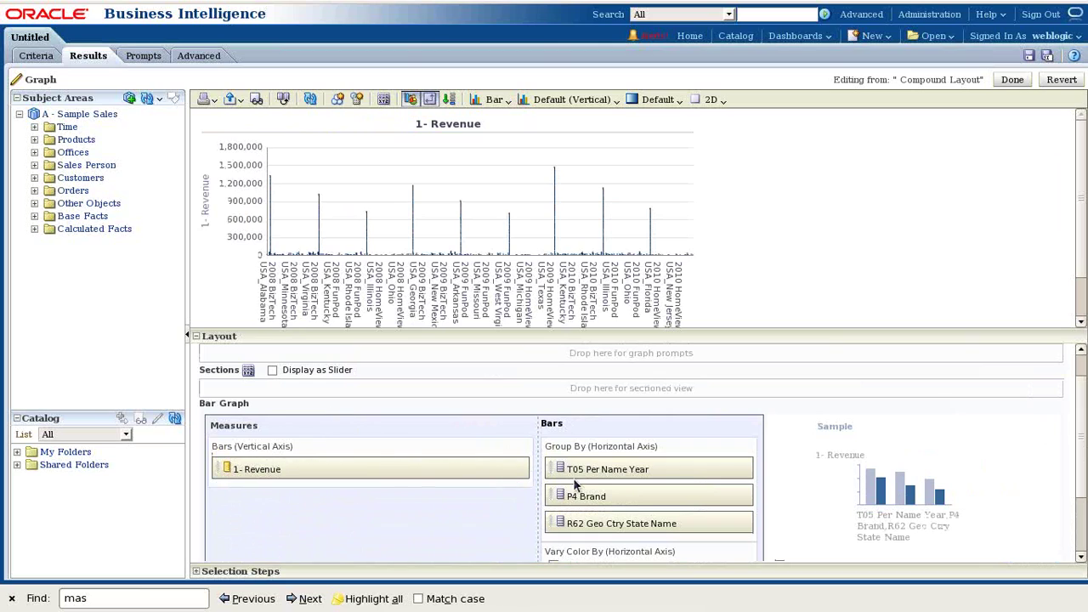
drag(606, 523, 286, 385)
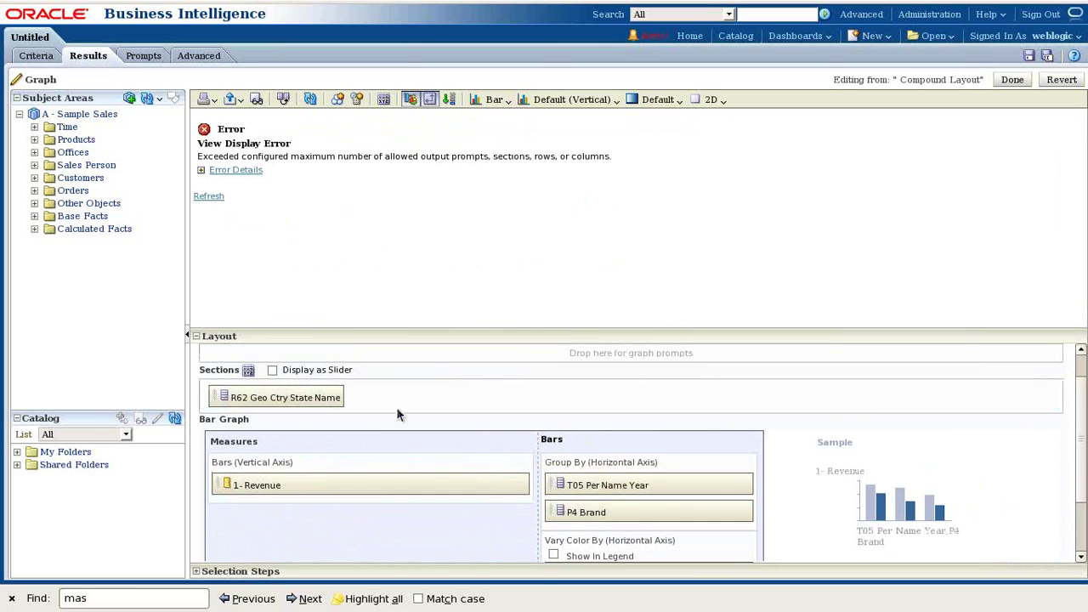
click(272, 370)
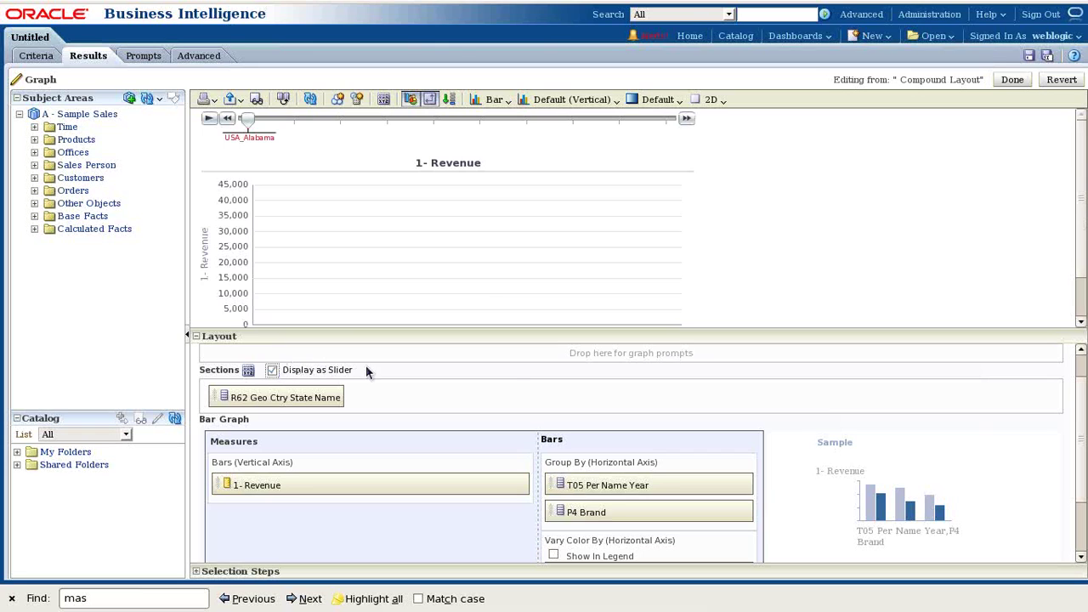
scroll(687, 389, down, 2)
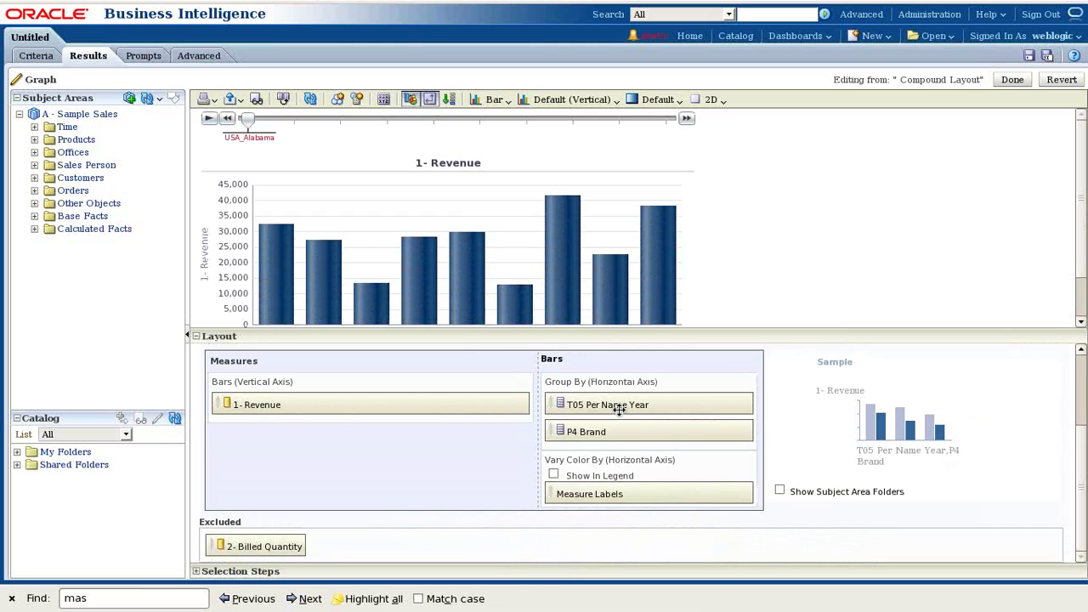
drag(595, 432, 452, 548)
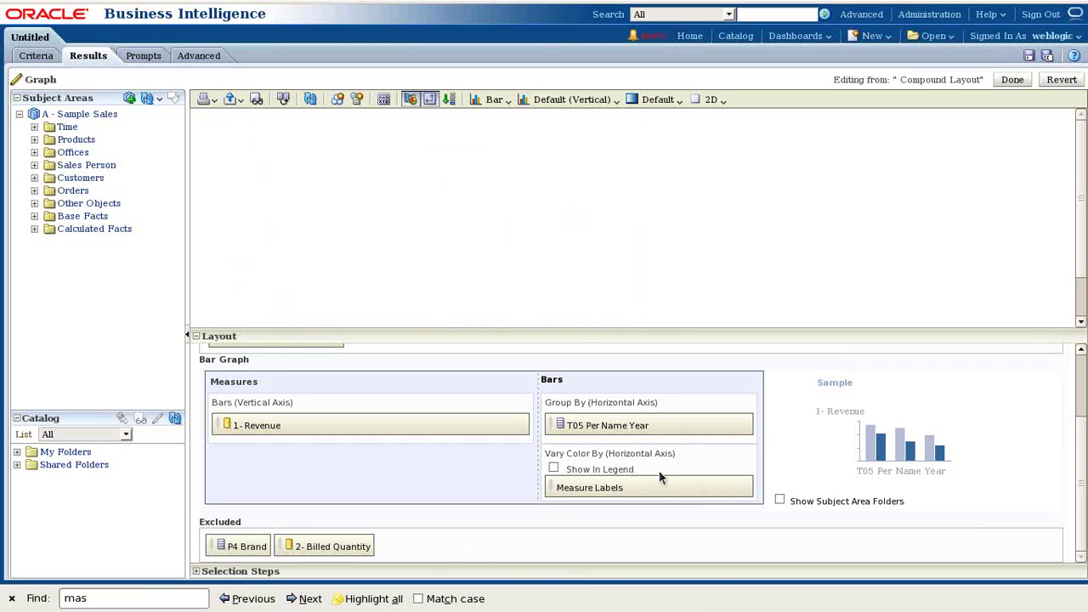
click(1012, 79)
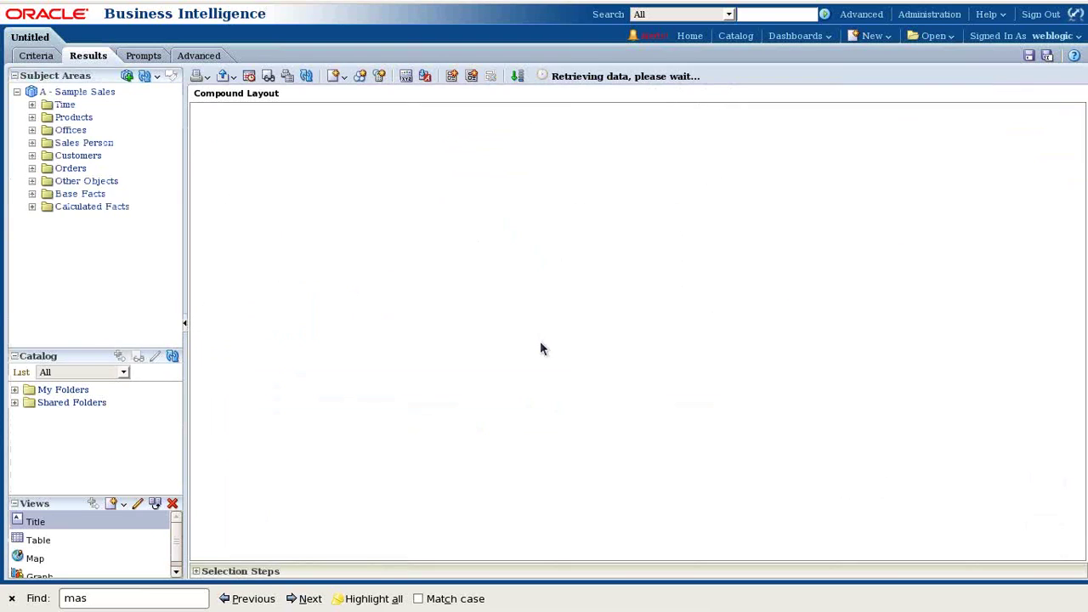
Add a default vertical bar graph, Graph (2), plotting Revenue and Billed Quantity by year, brand and state.
scroll(357, 444, down, 3)
scroll(606, 435, down, 2)
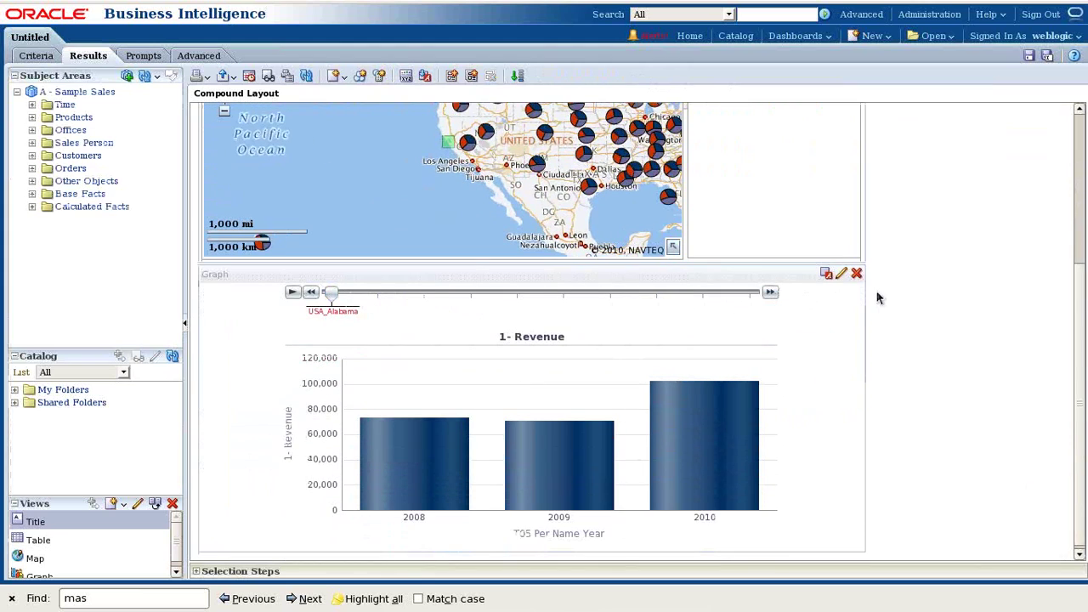
scroll(849, 340, down, 1)
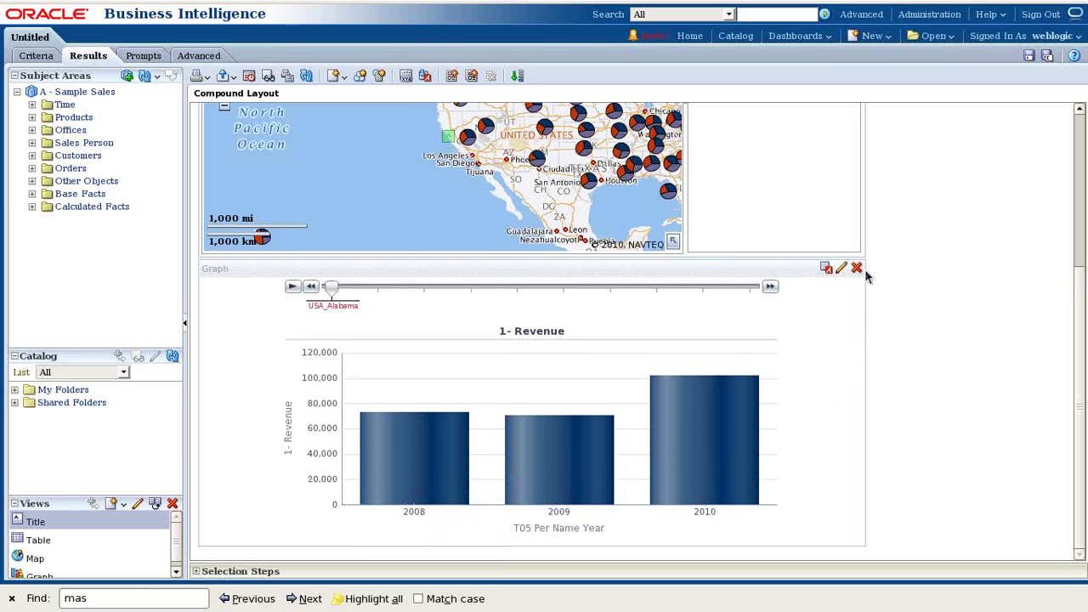
scroll(877, 269, up, 3)
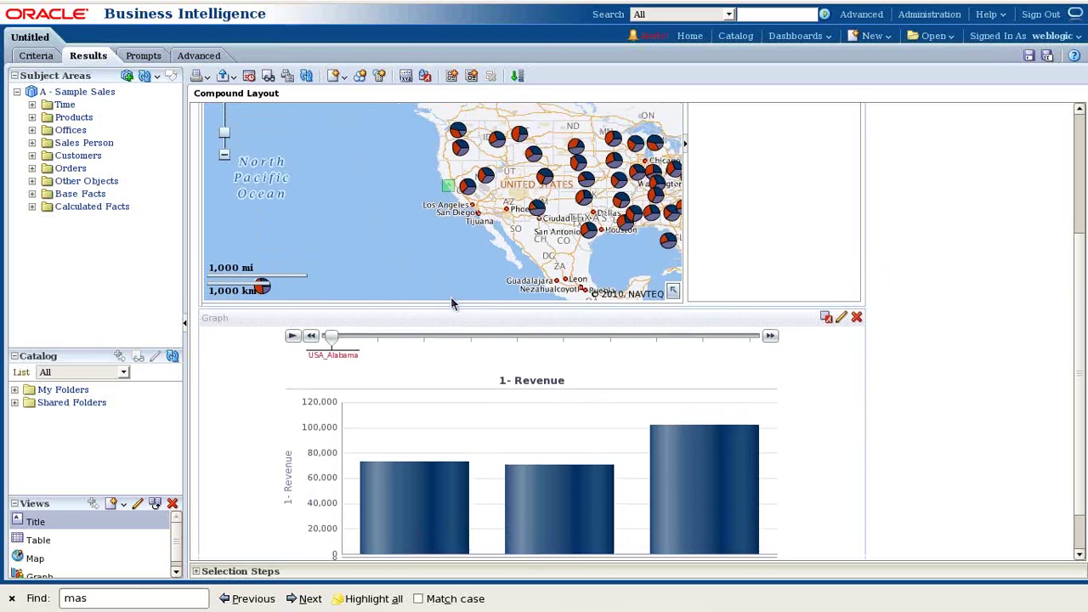
scroll(442, 356, down, 3)
scroll(499, 453, up, 6)
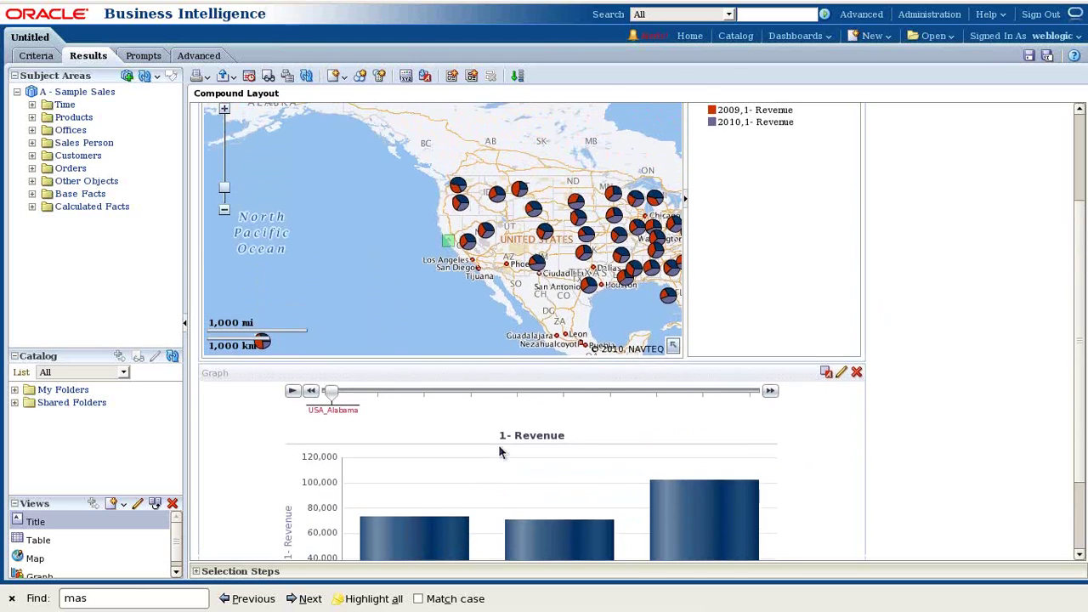
click(338, 75)
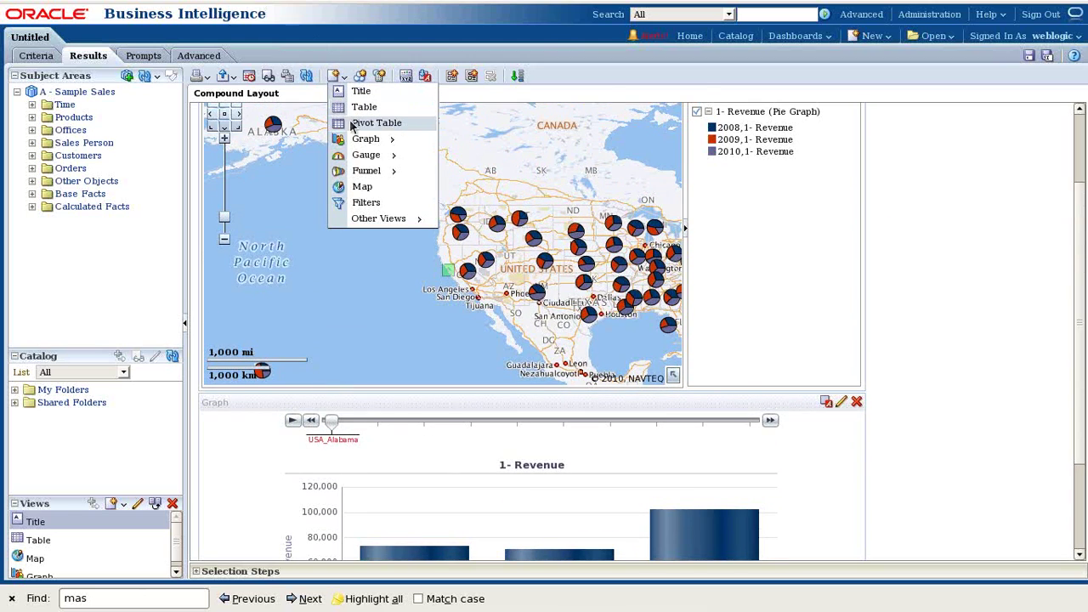
mouse_move(361, 140)
mouse_move(469, 140)
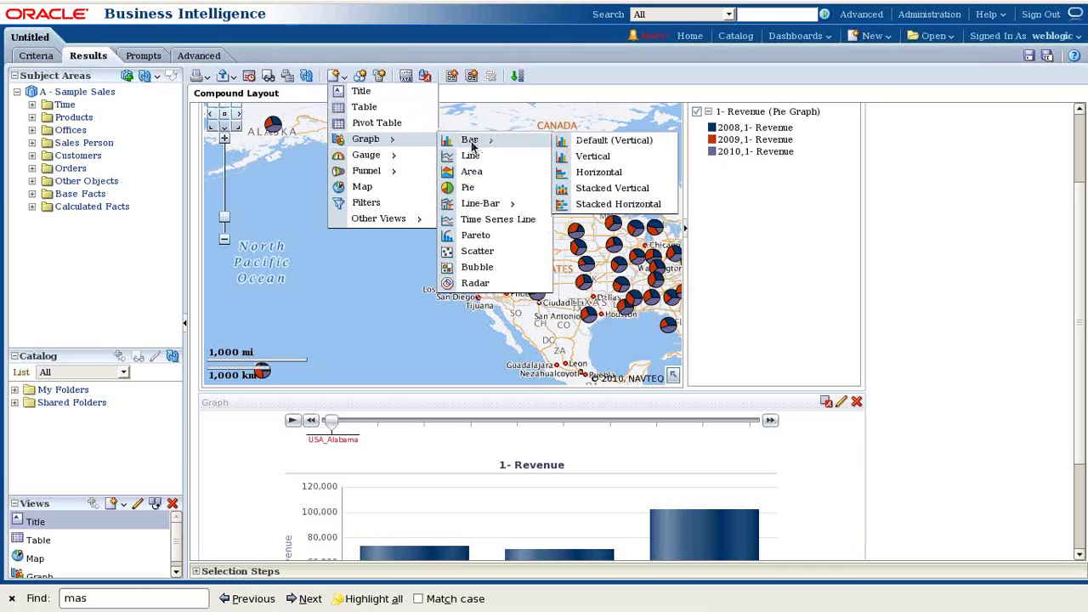
click(590, 143)
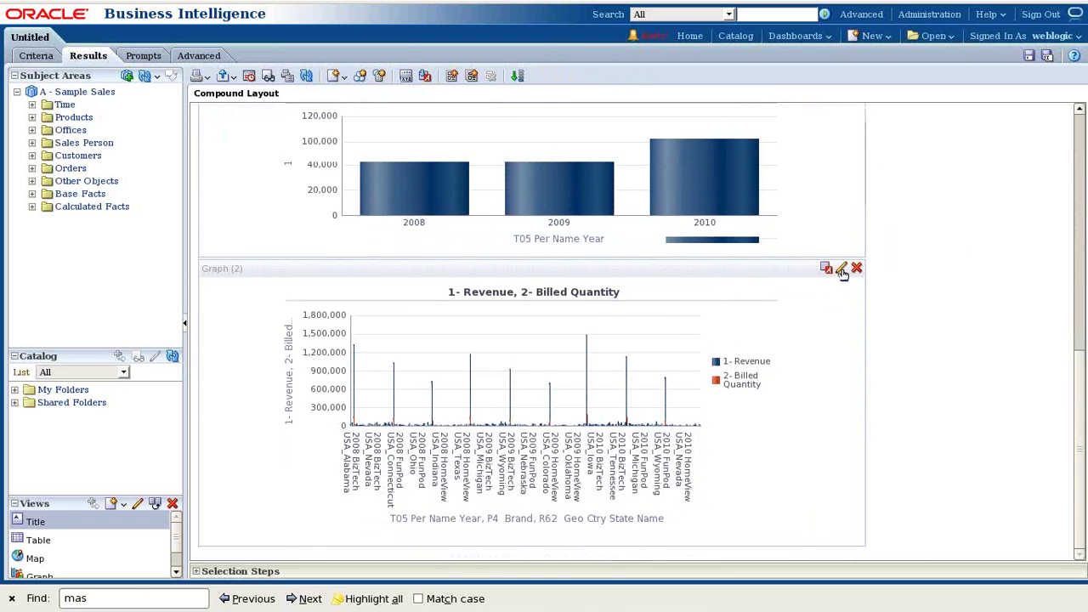
Exclude Revenue and P4 Brand from Graph (2) and section it by state with a slider.
click(841, 269)
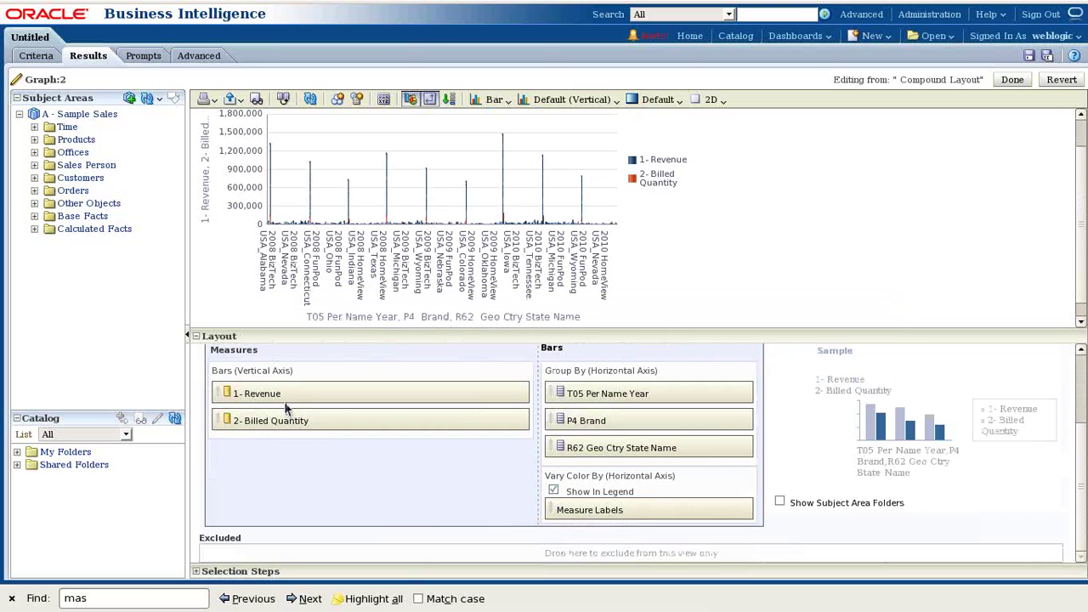
drag(284, 393, 269, 553)
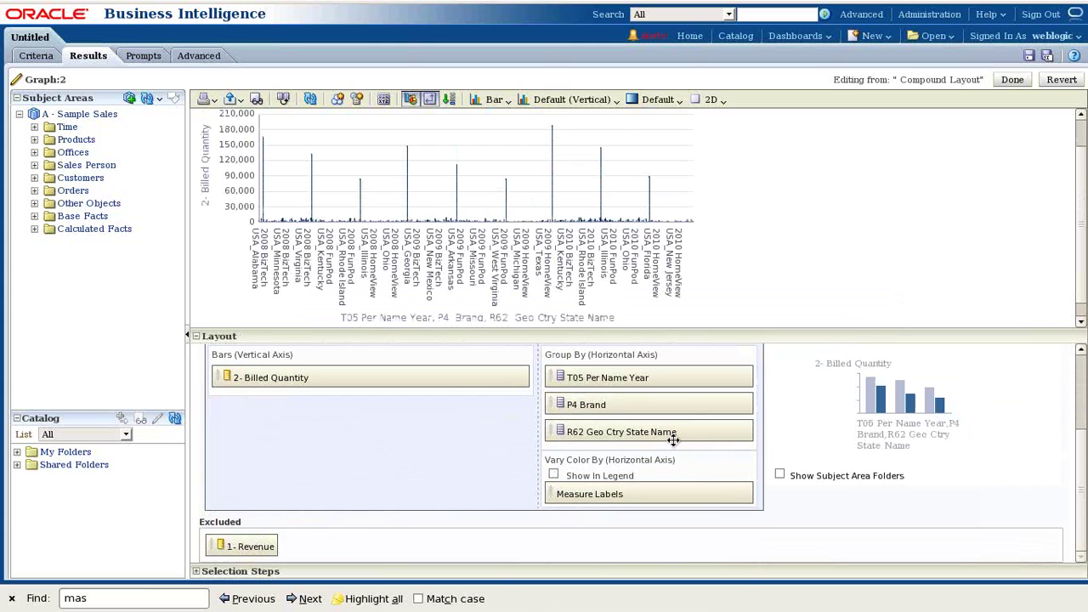
scroll(646, 432, up, 1)
scroll(645, 434, up, 1)
drag(615, 495, 352, 365)
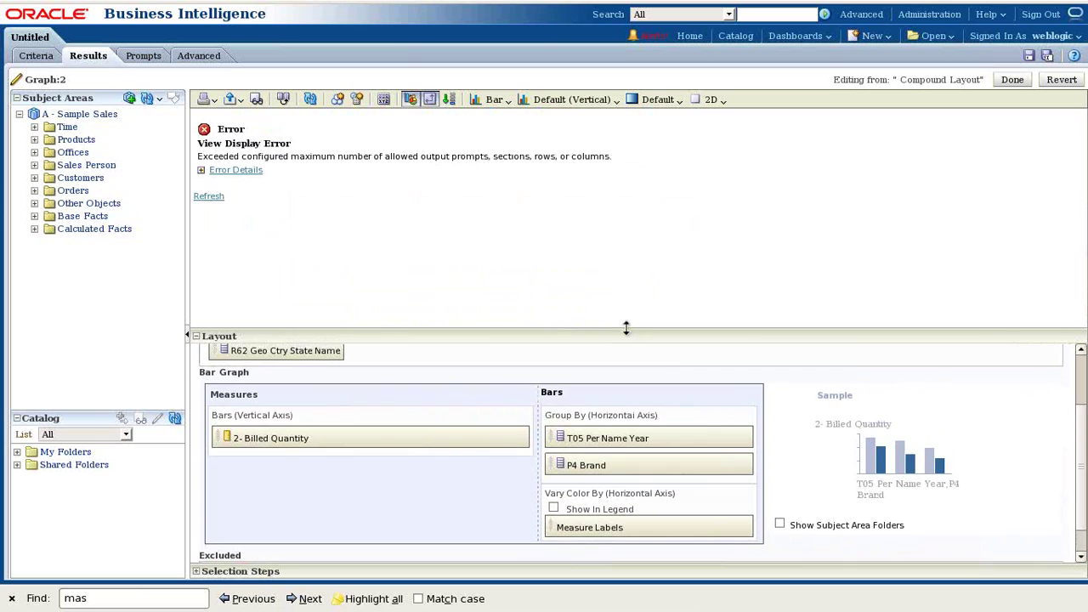
scroll(437, 369, up, 3)
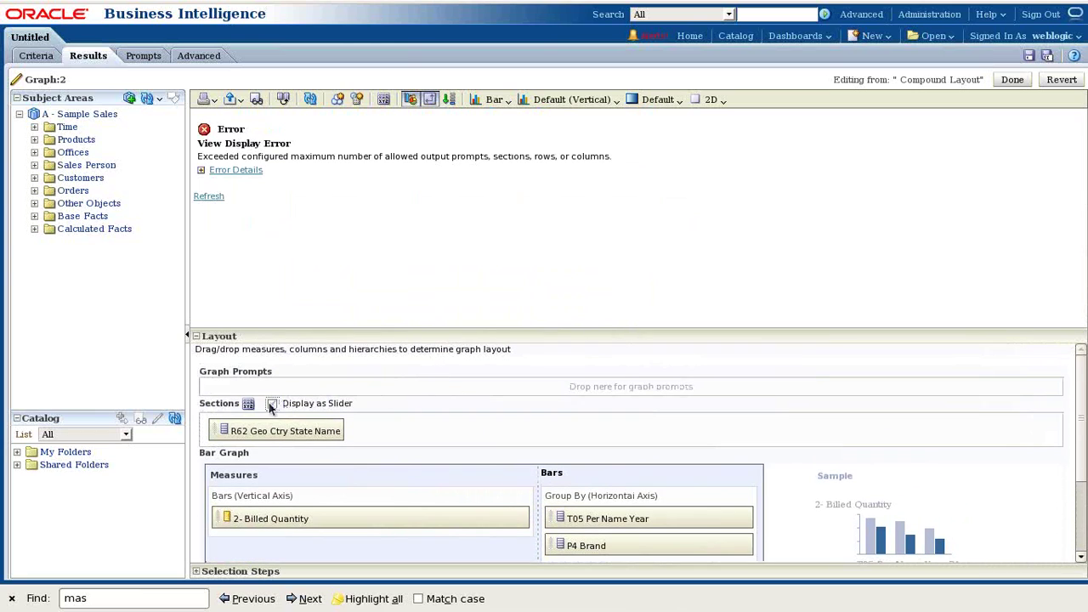
click(271, 405)
scroll(765, 438, down, 4)
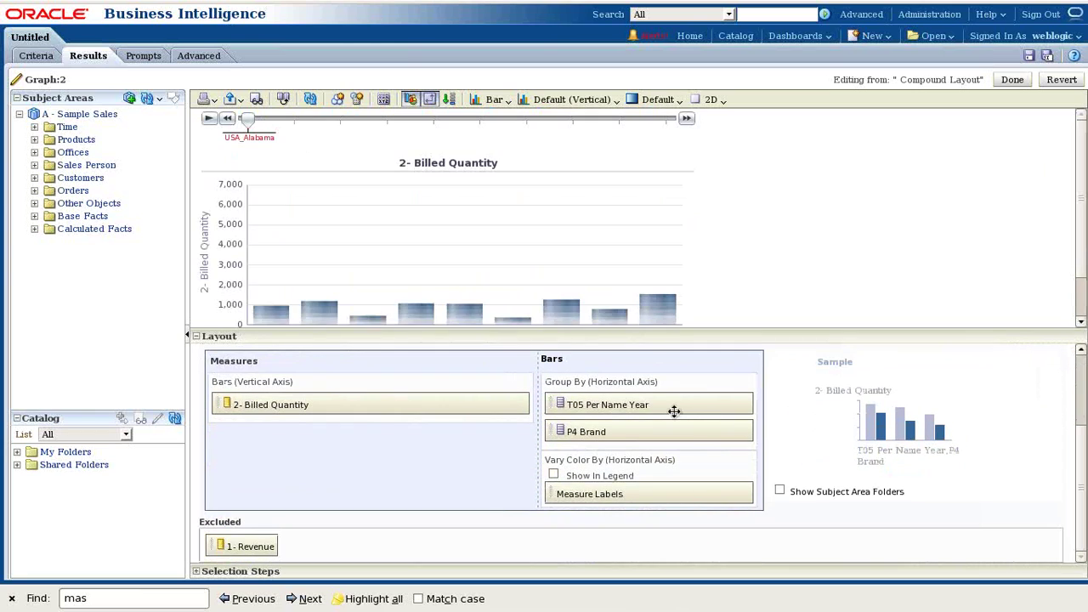
drag(740, 423, 438, 545)
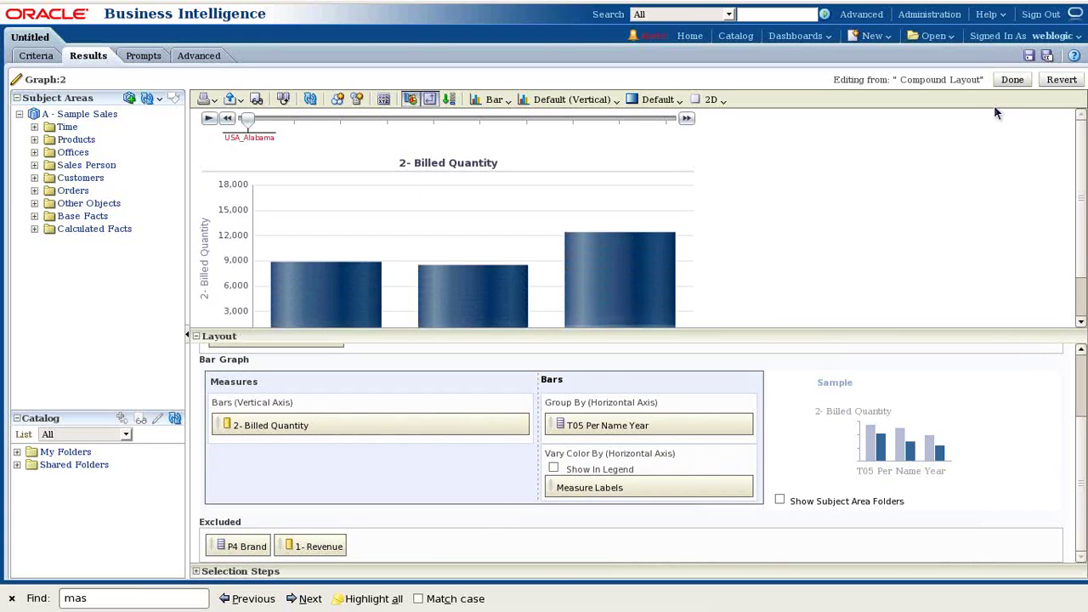
click(999, 79)
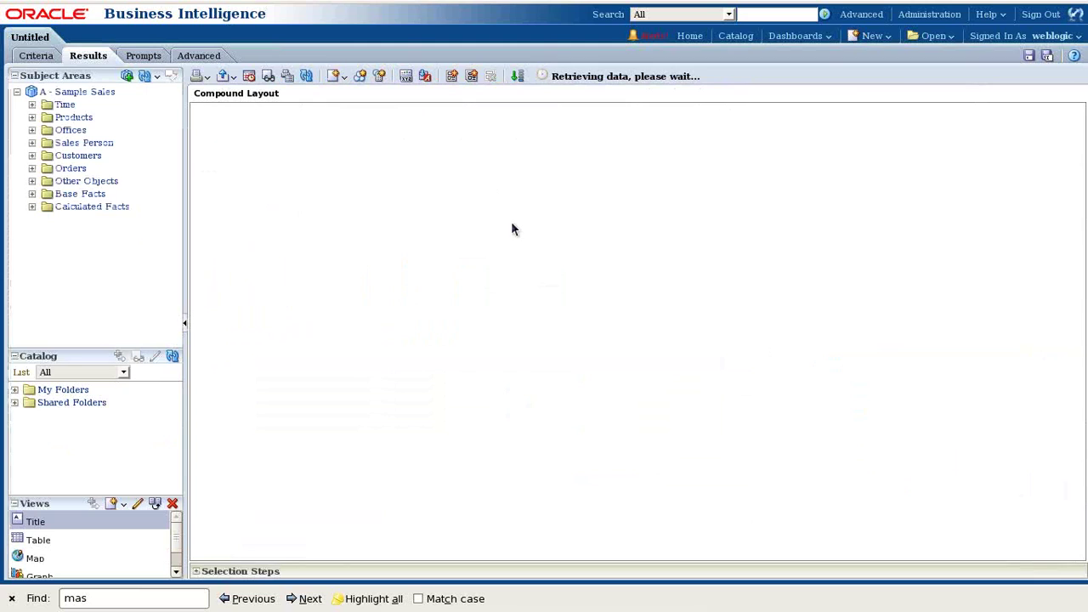
Set the Revenue graph's canvas width to 300 pixels.
scroll(888, 304, down, 2)
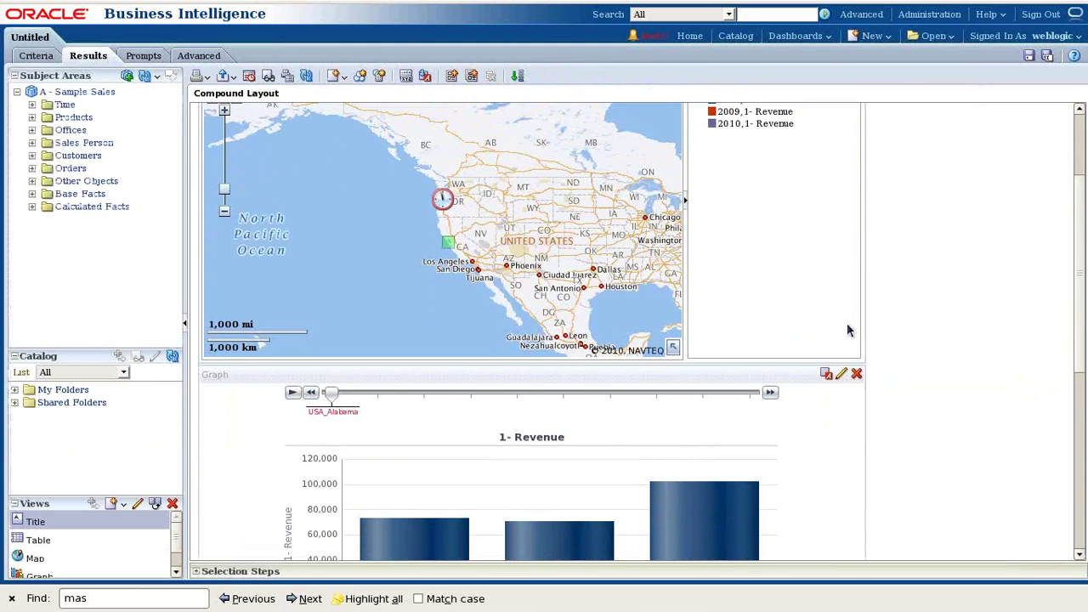
scroll(906, 384, down, 6)
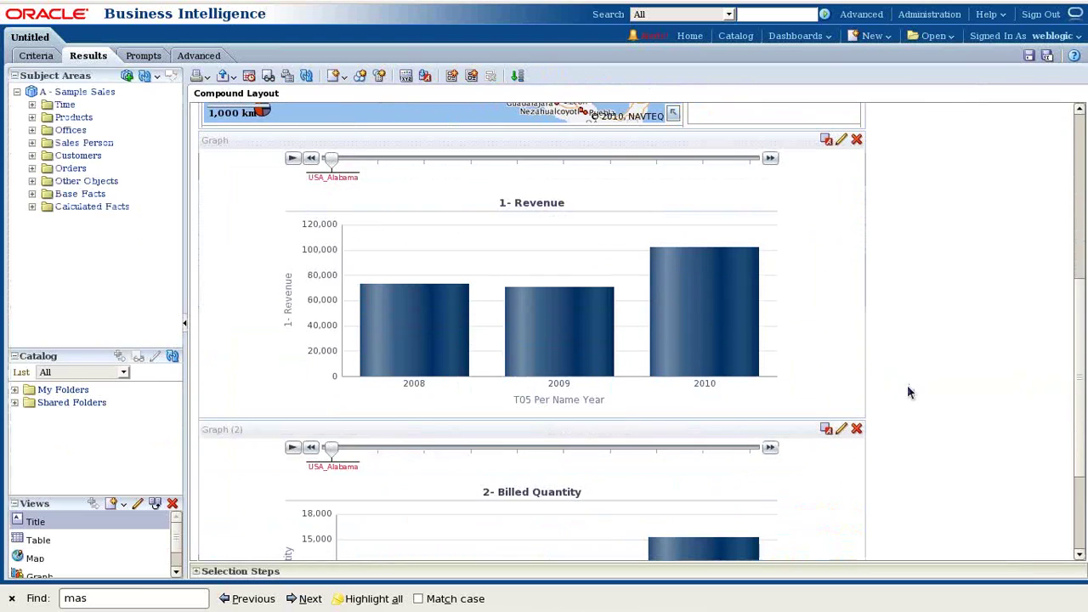
scroll(906, 384, up, 3)
click(841, 240)
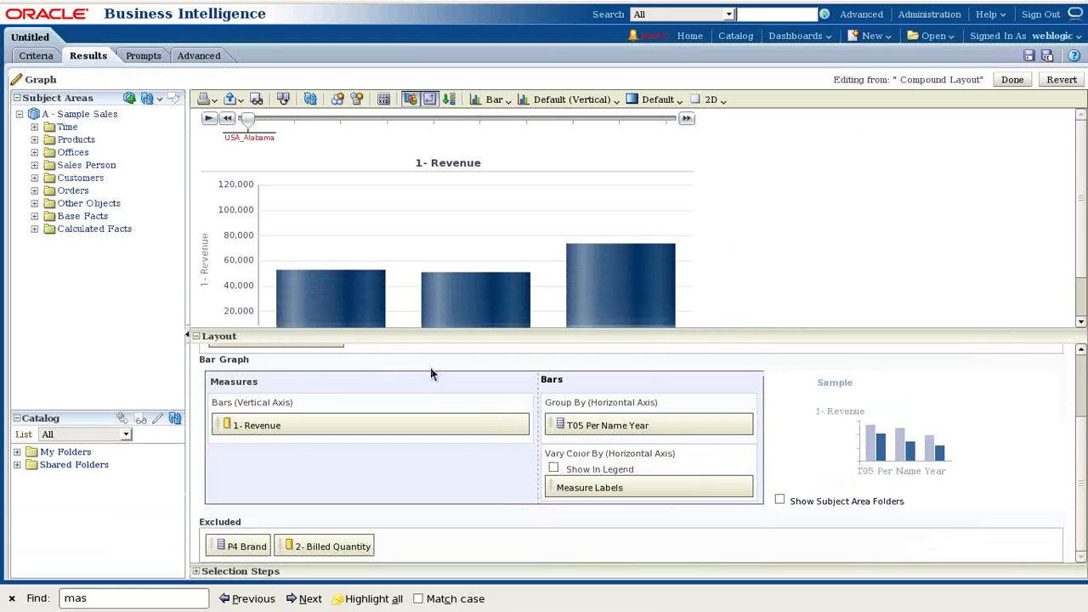
scroll(430, 370, up, 2)
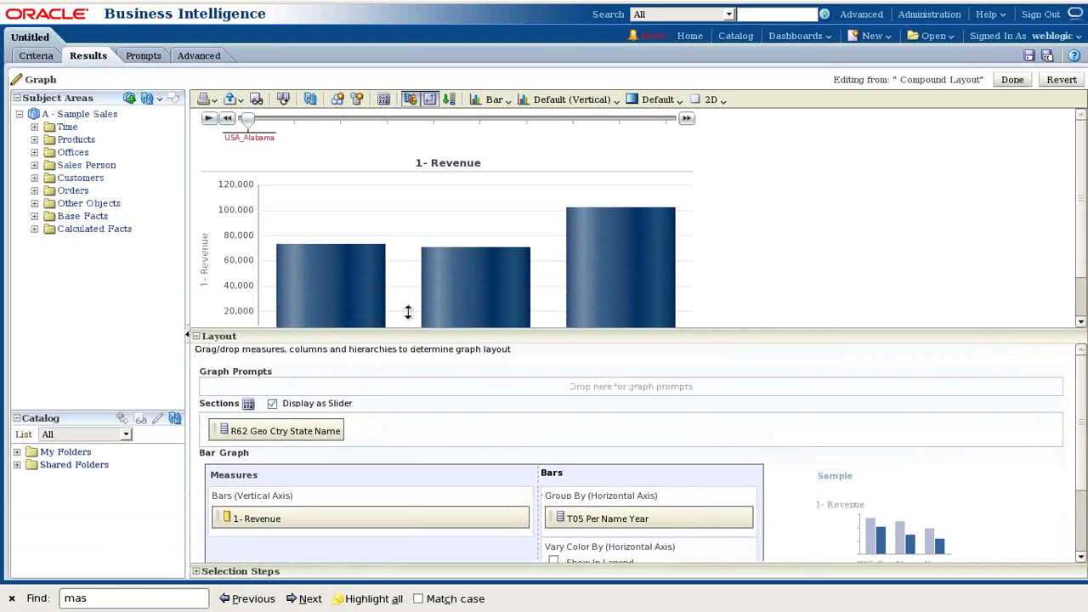
click(384, 100)
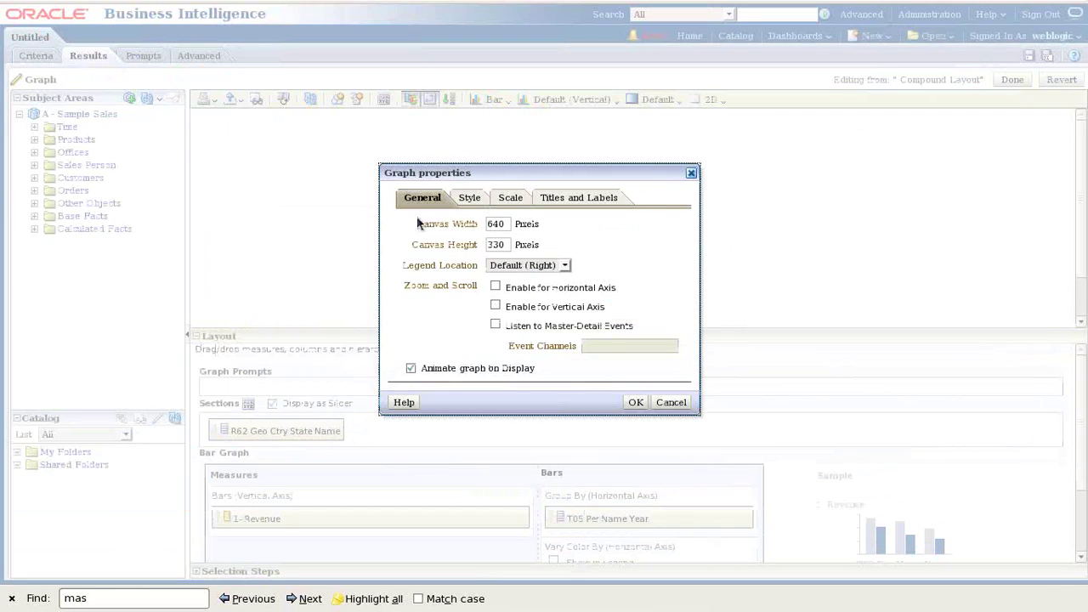
double_click(497, 223)
text(300)
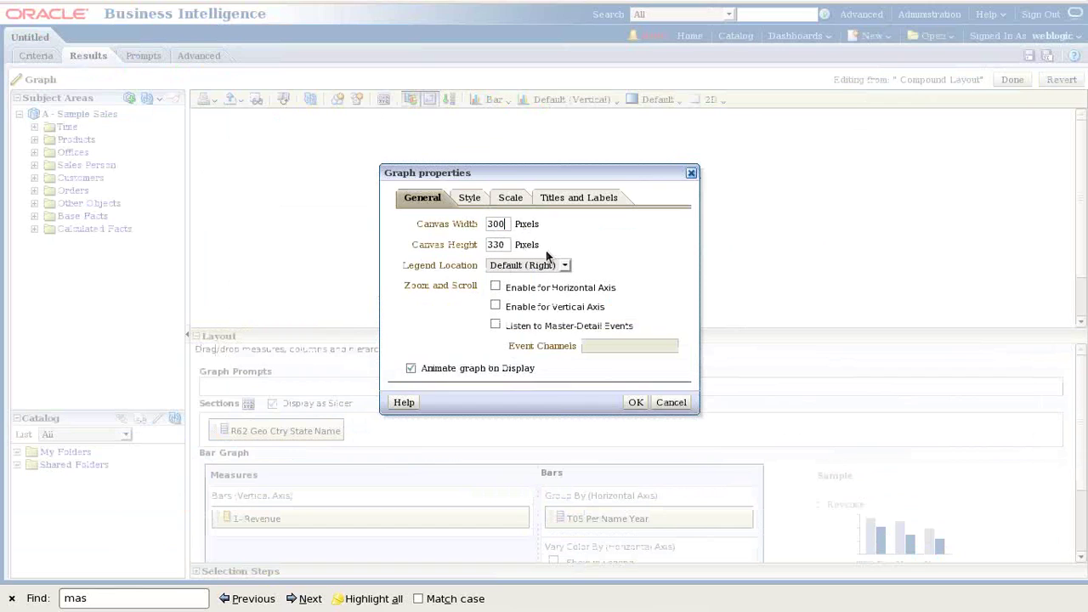
click(635, 402)
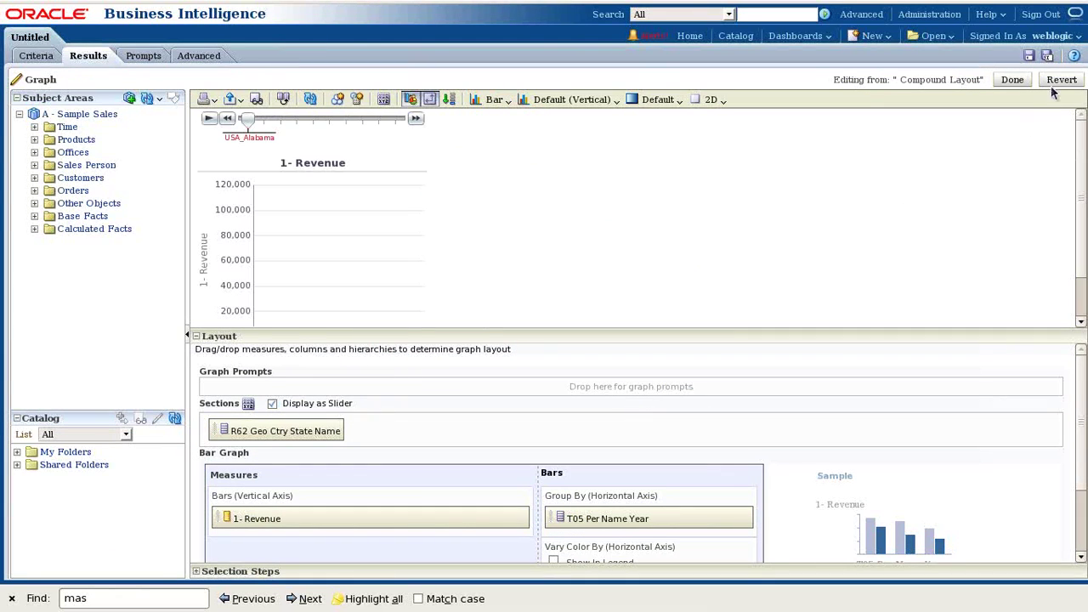
click(1012, 81)
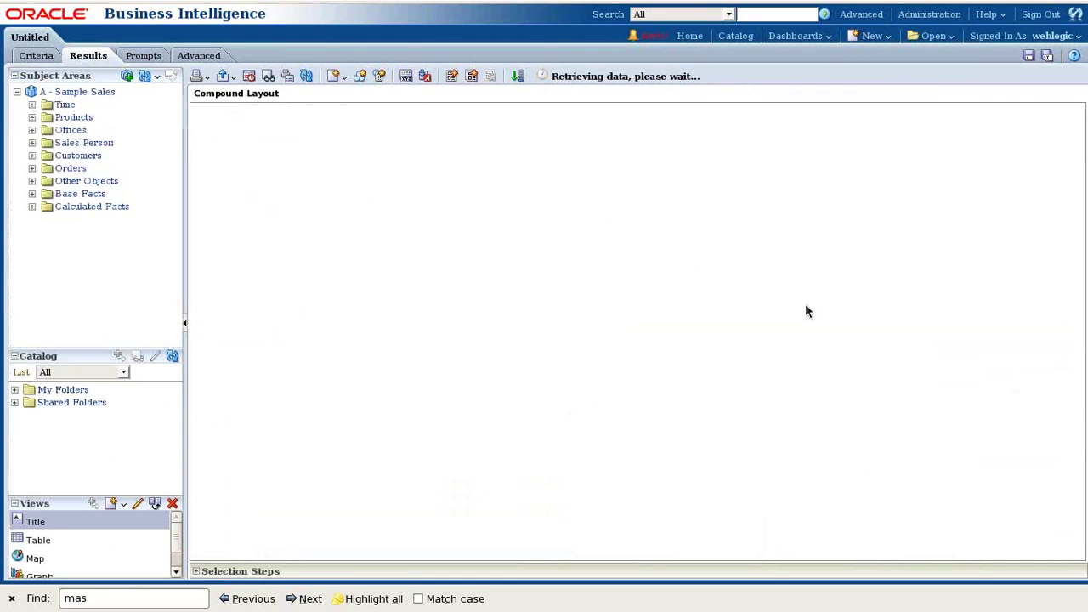
Set the Billed Quantity graph's canvas width to 300 pixels as well.
scroll(956, 361, down, 5)
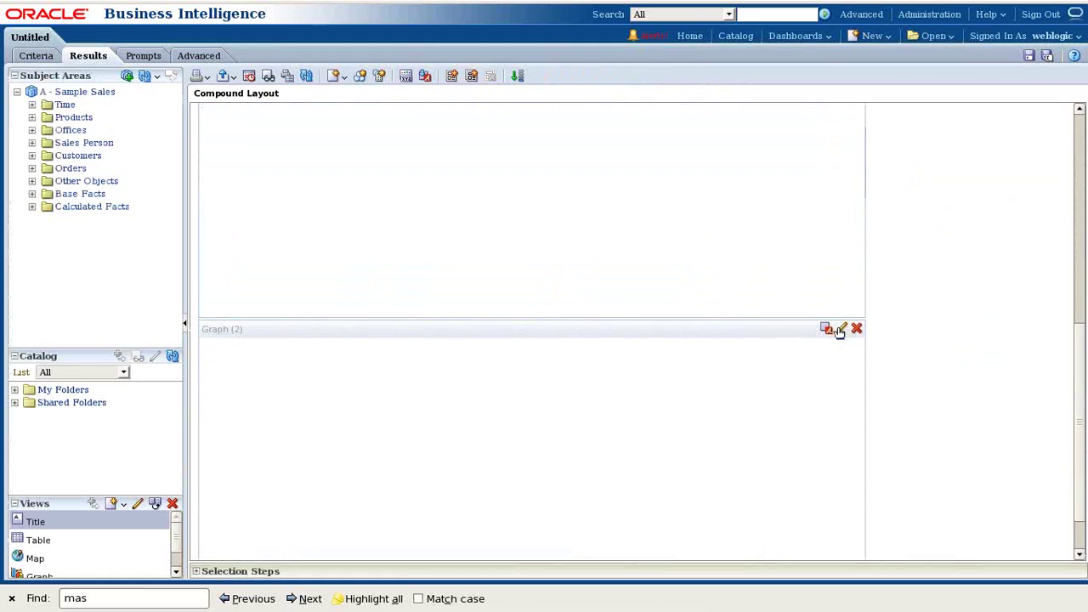
click(842, 331)
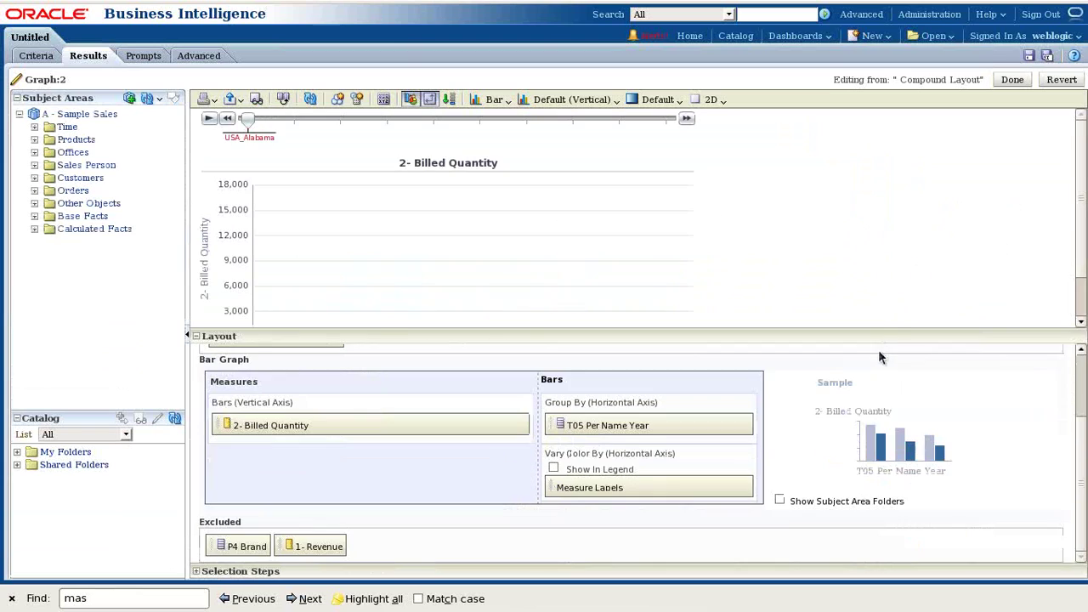
scroll(448, 395, up, 3)
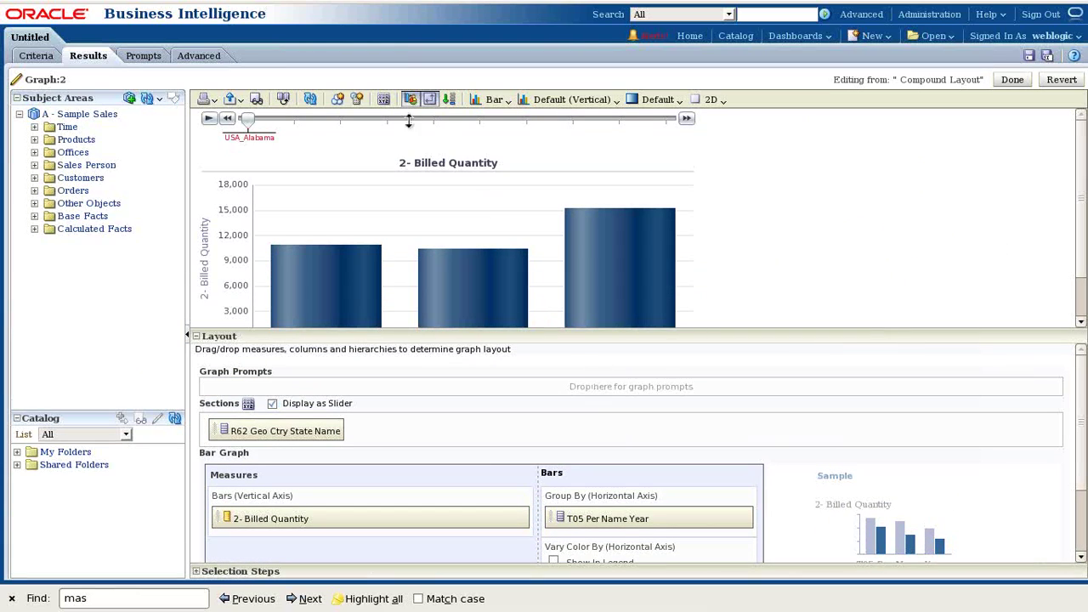
click(382, 101)
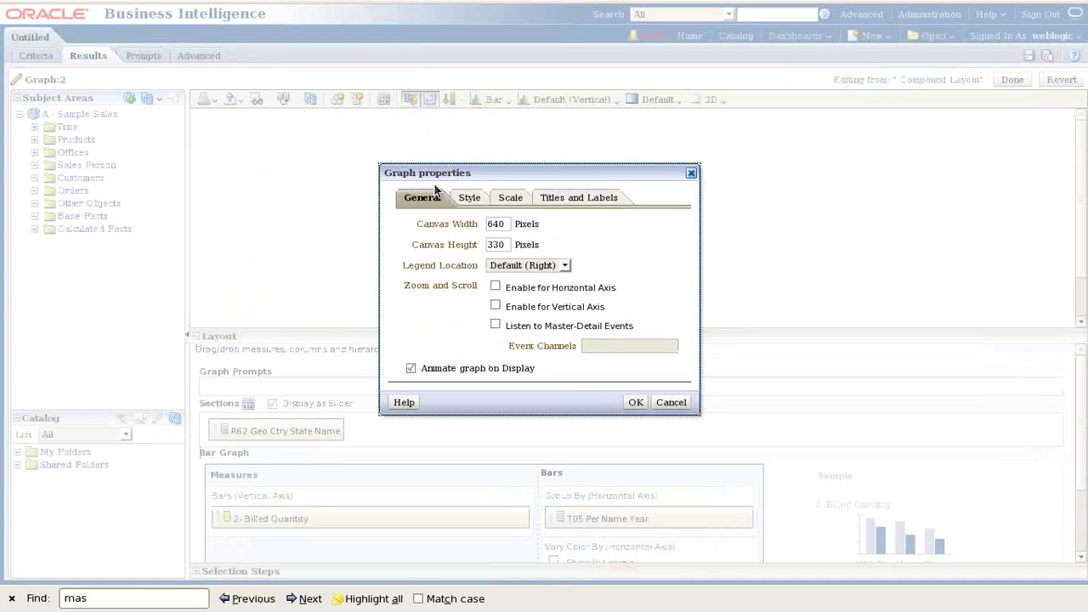
double_click(496, 224)
text(300)
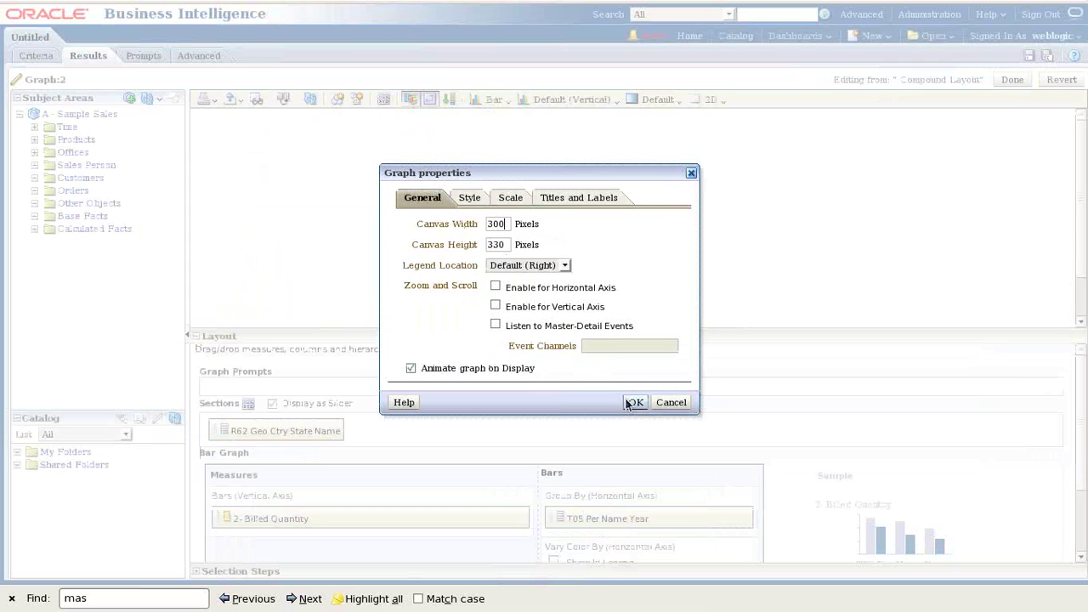
click(635, 402)
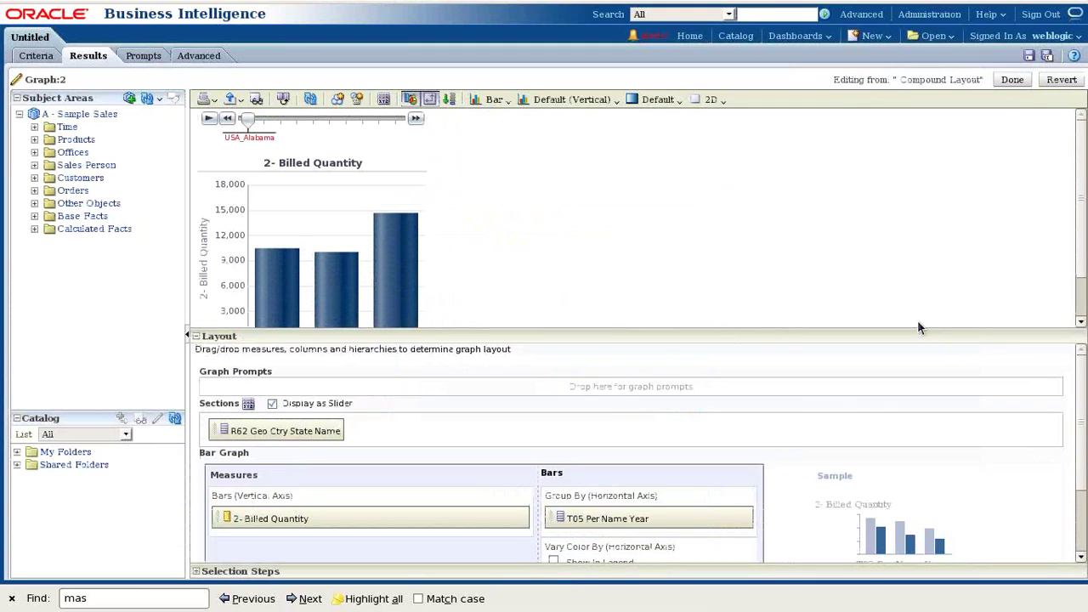
click(1010, 80)
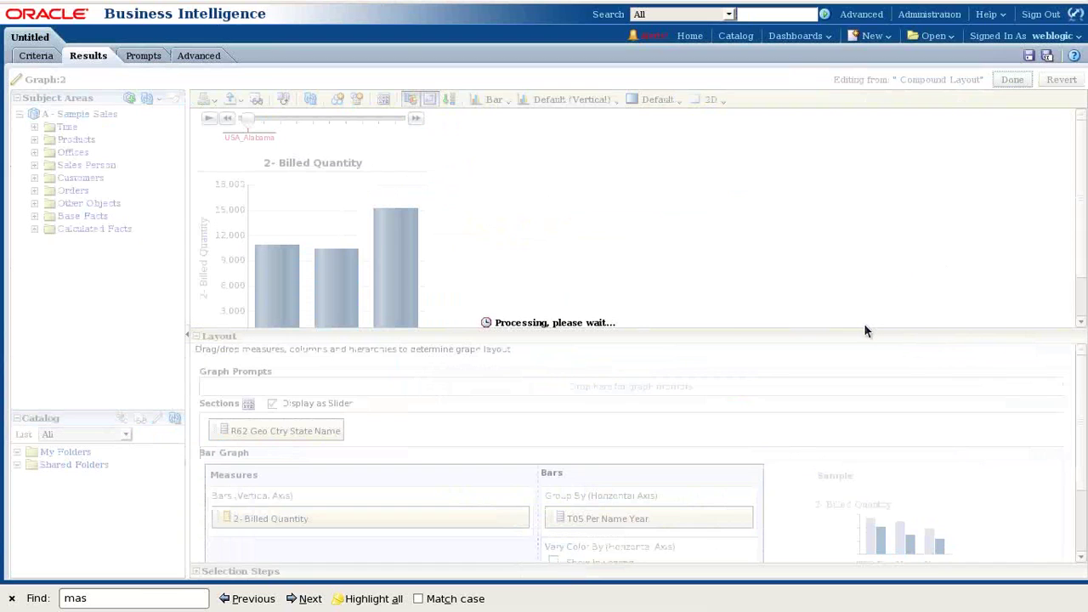
Move Graph (2) beside the Revenue graph below the map in the Compound Layout.
scroll(906, 374, down, 3)
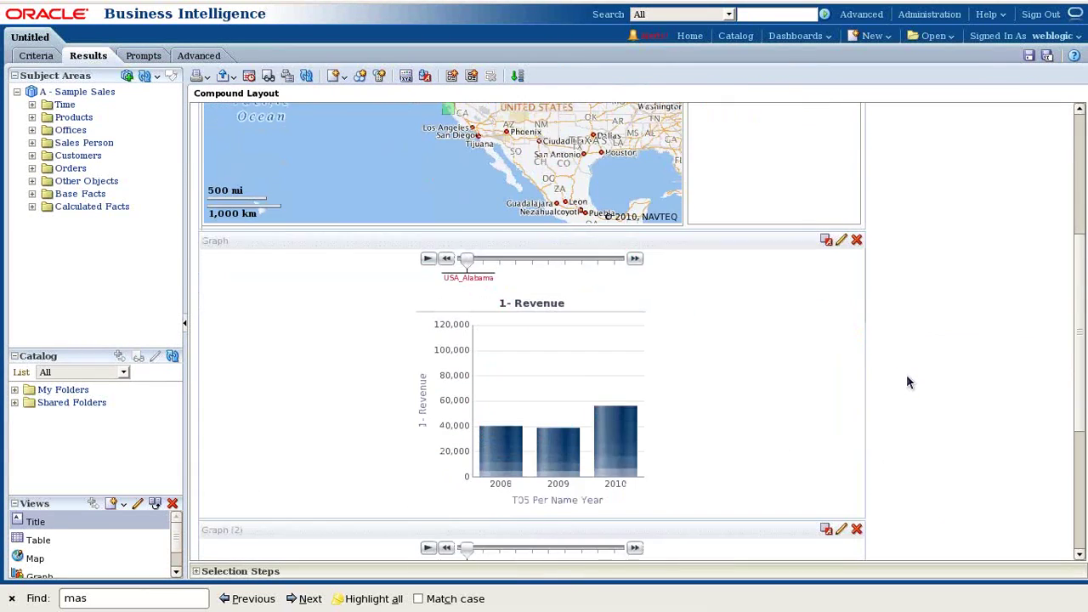
scroll(906, 382, down, 3)
drag(610, 398, 855, 193)
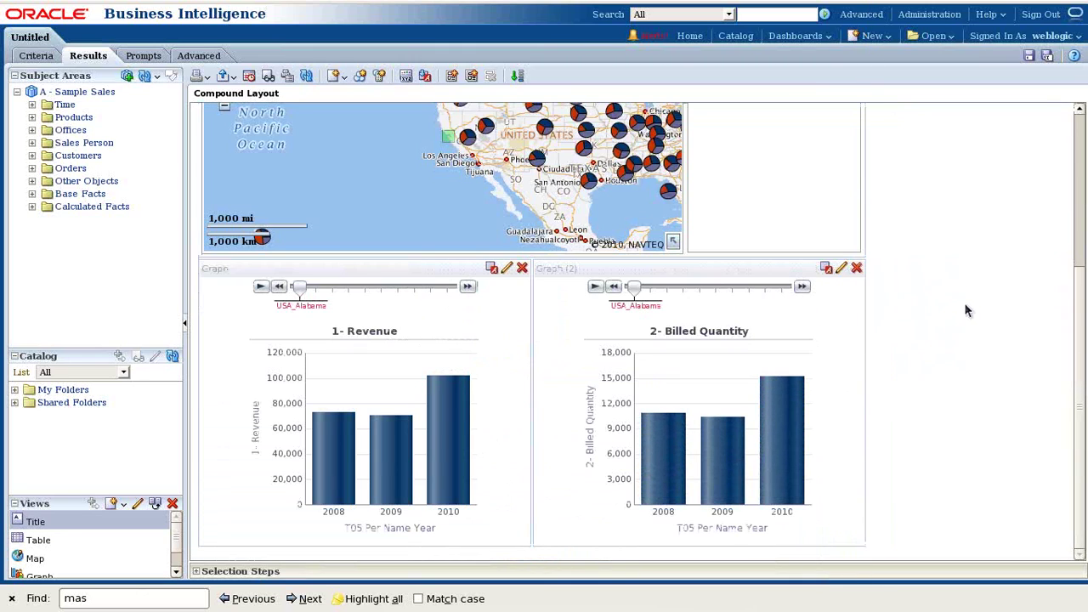
scroll(964, 310, up, 3)
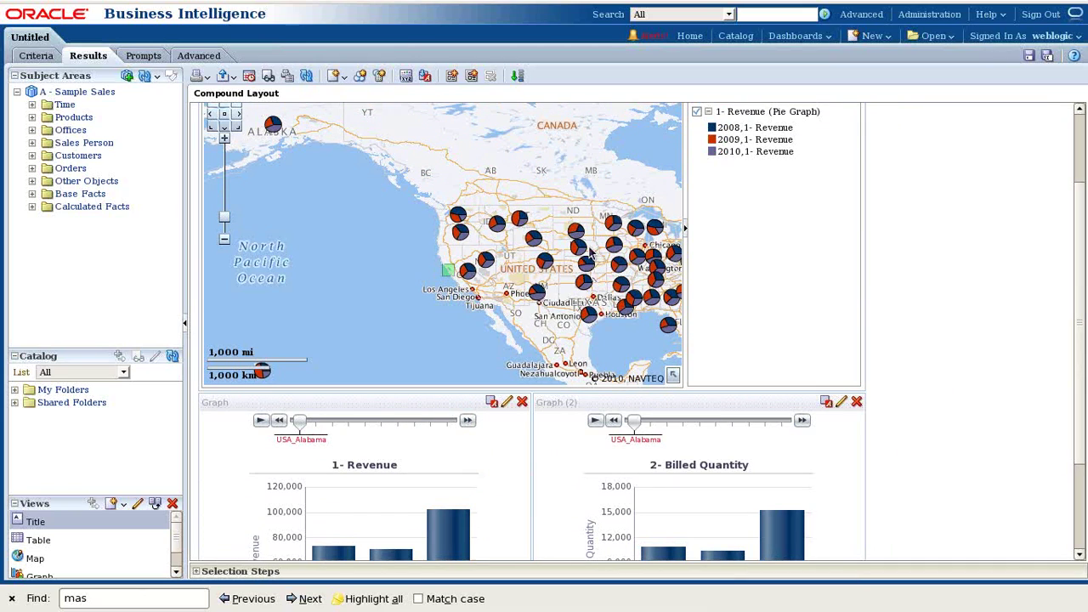
mouse_move(637, 229)
Make the Revenue graph listen to master-detail events on channel MDStat.
click(506, 403)
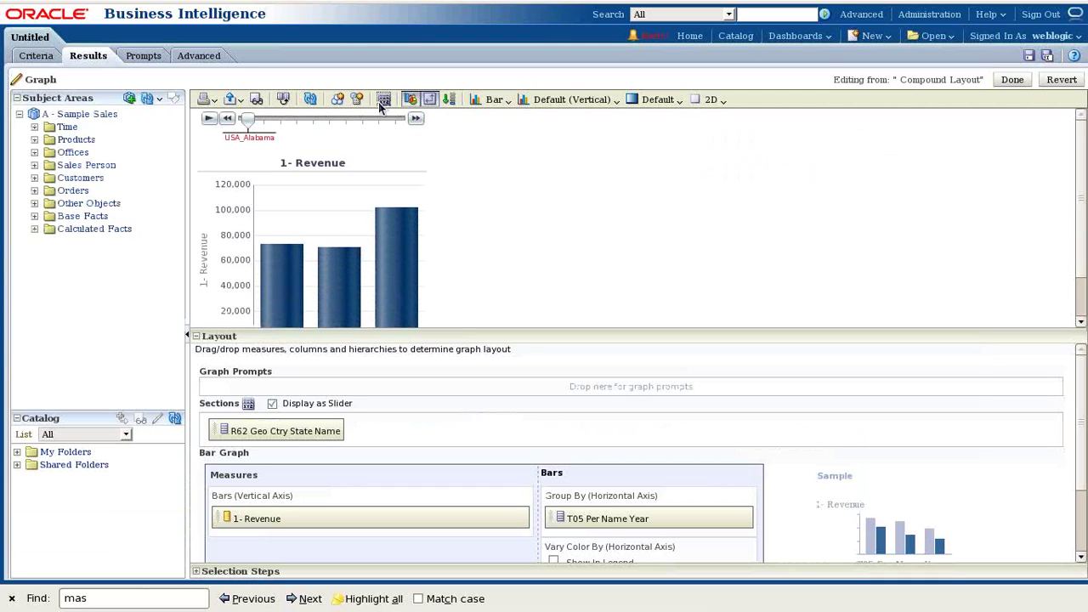
click(382, 100)
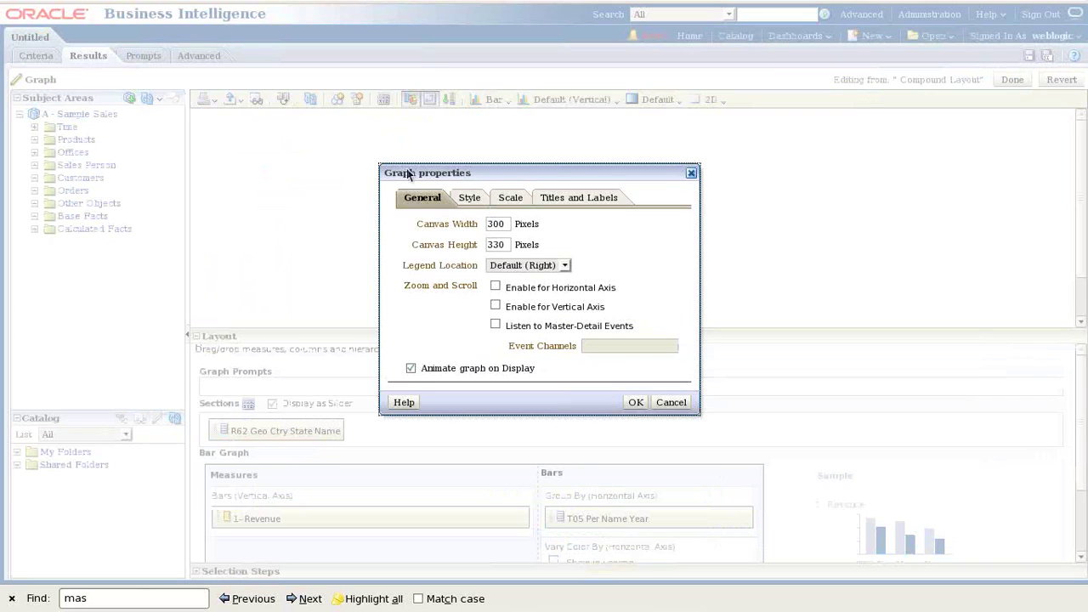
click(495, 326)
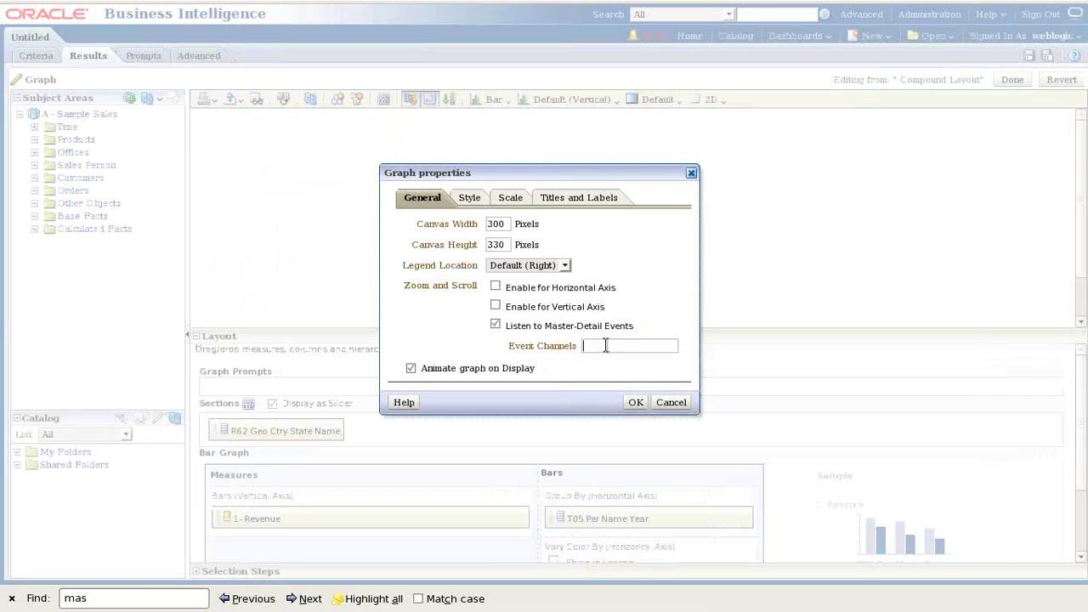
text(MDStat)
click(636, 403)
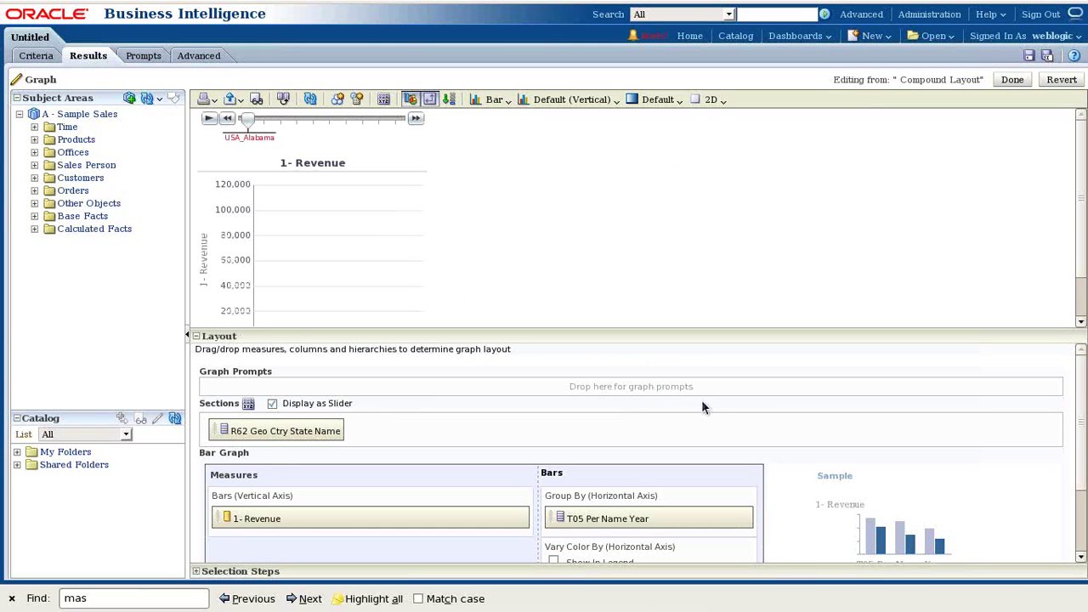
scroll(701, 400, down, 2)
click(1005, 80)
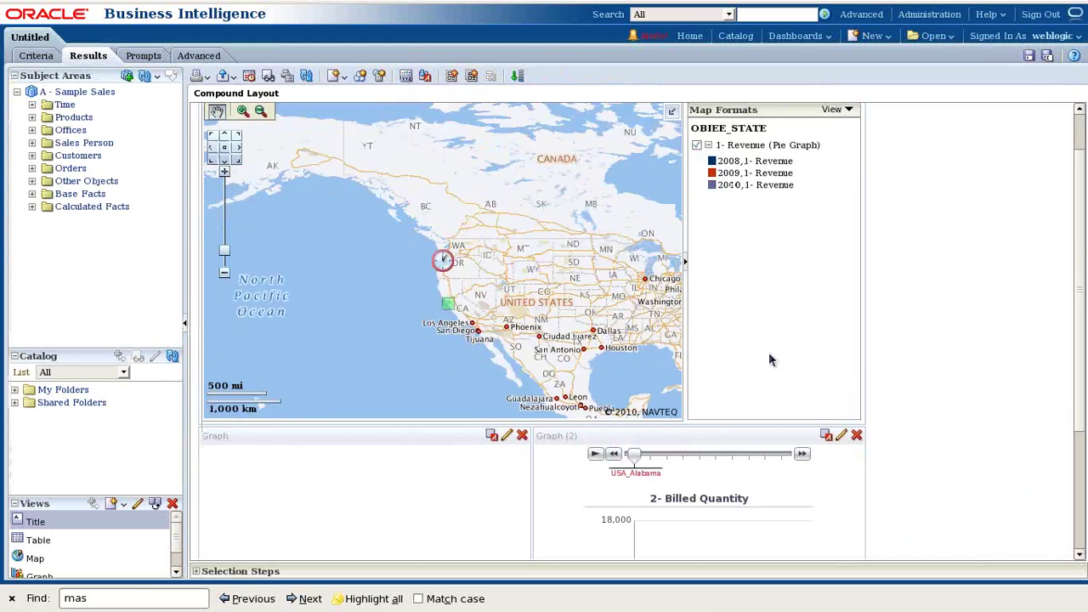
Make the Billed Quantity graph listen to master-detail events on channel MDStat too.
scroll(769, 352, down, 3)
click(838, 275)
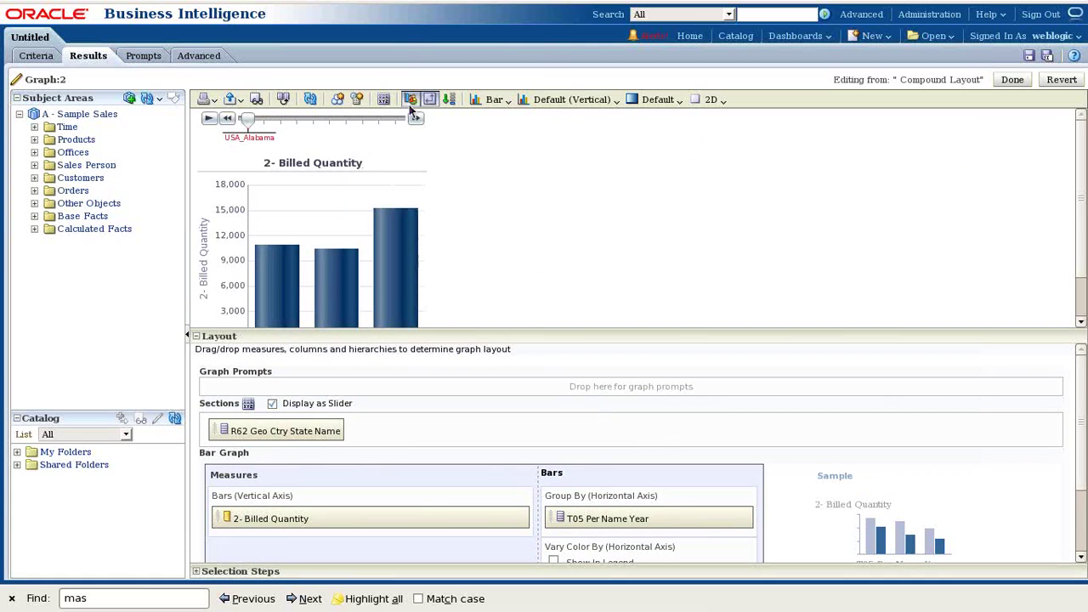
click(386, 101)
click(494, 323)
click(603, 345)
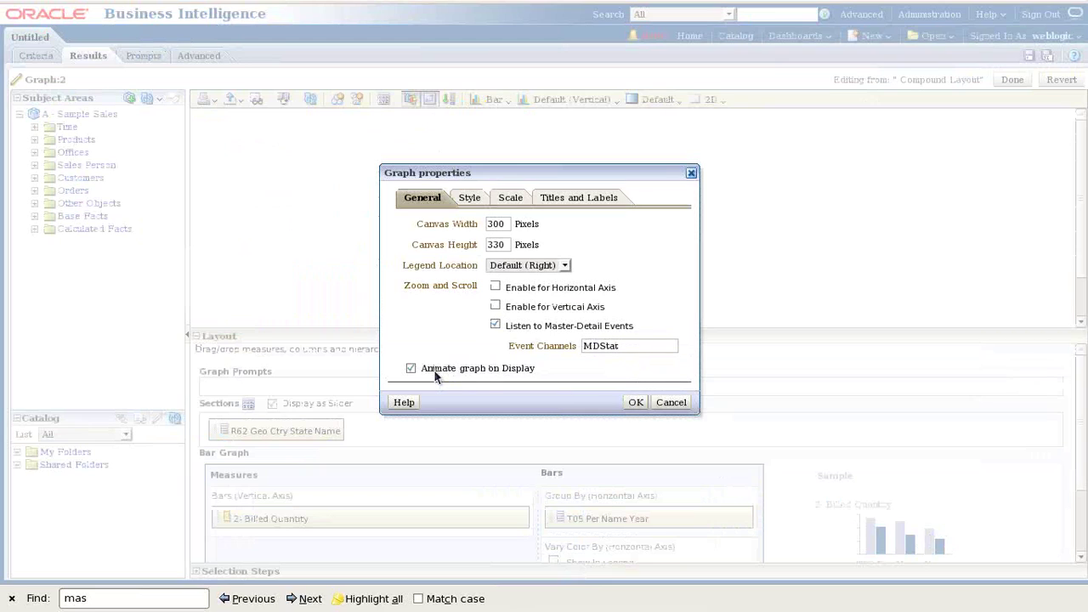
text(MDStat)
click(635, 402)
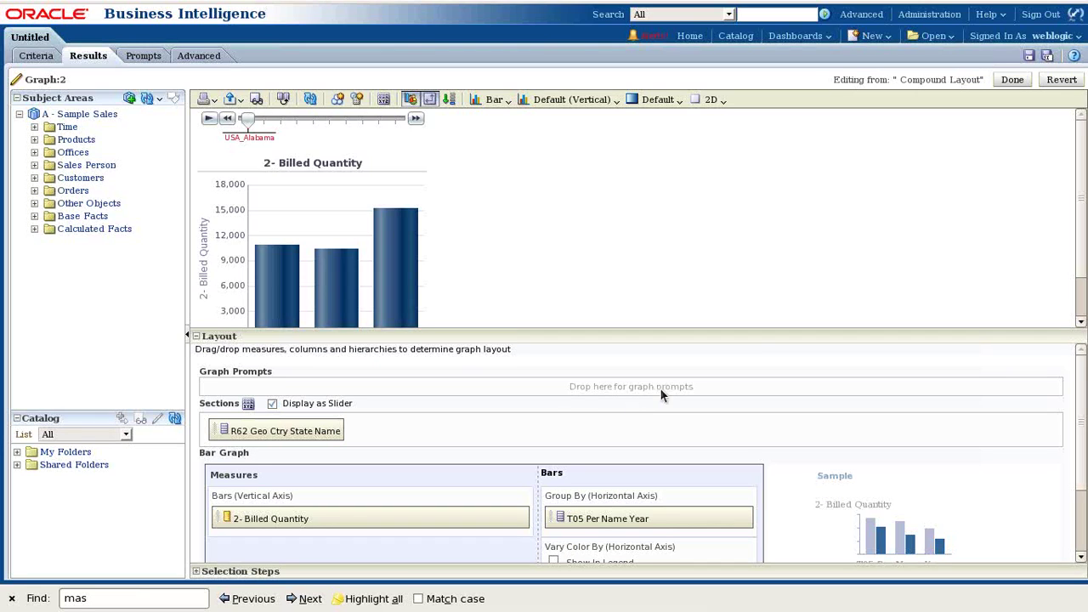
click(1013, 80)
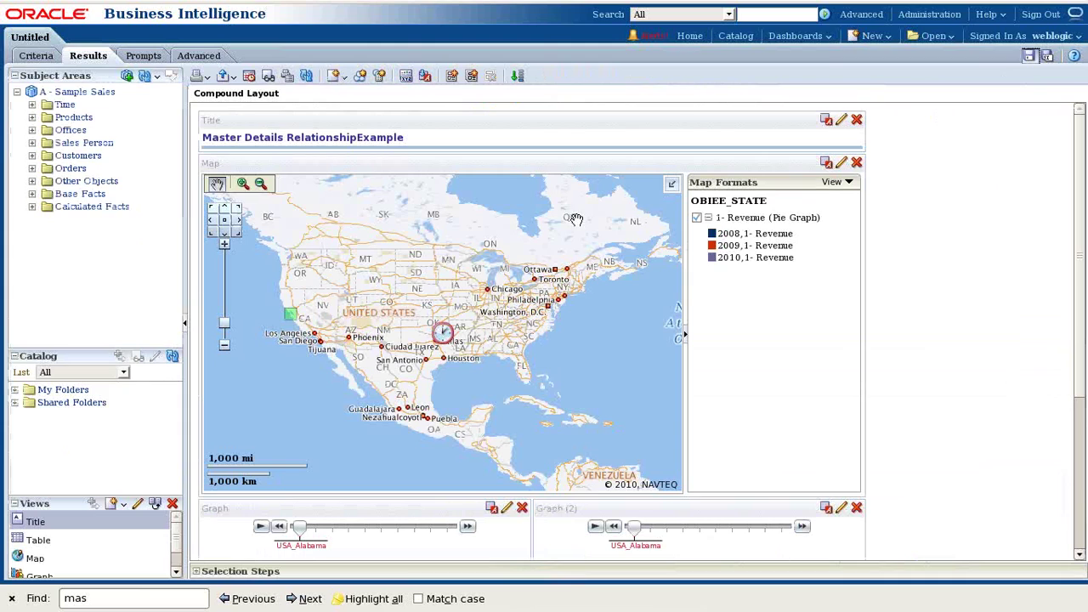
Save the analysis as MD_Event1 in Shared Folders/Components/Btahc63.
key(ctrl+s)
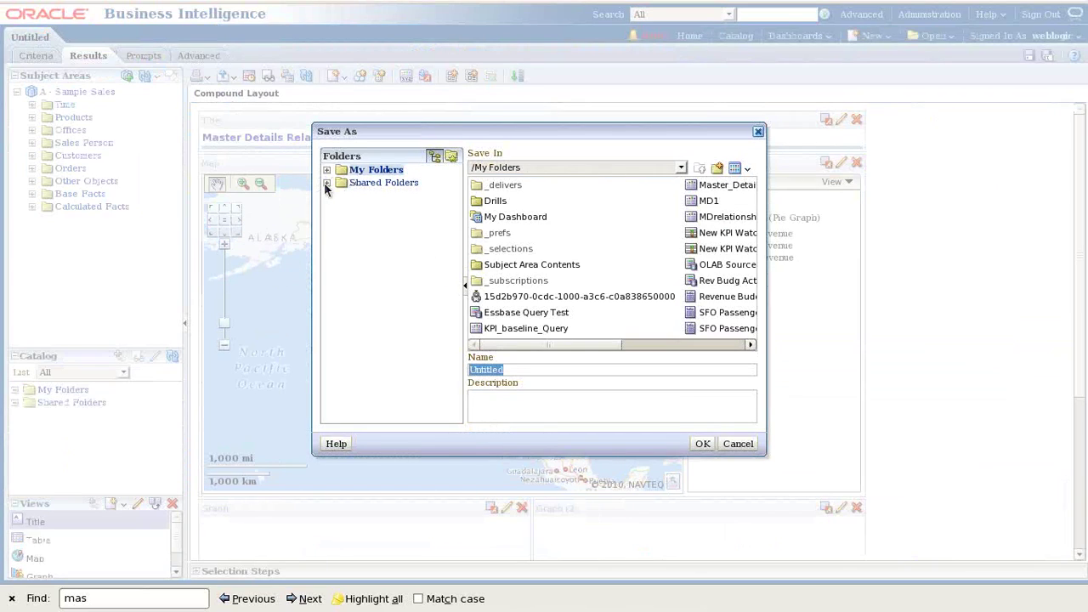
click(326, 183)
click(389, 310)
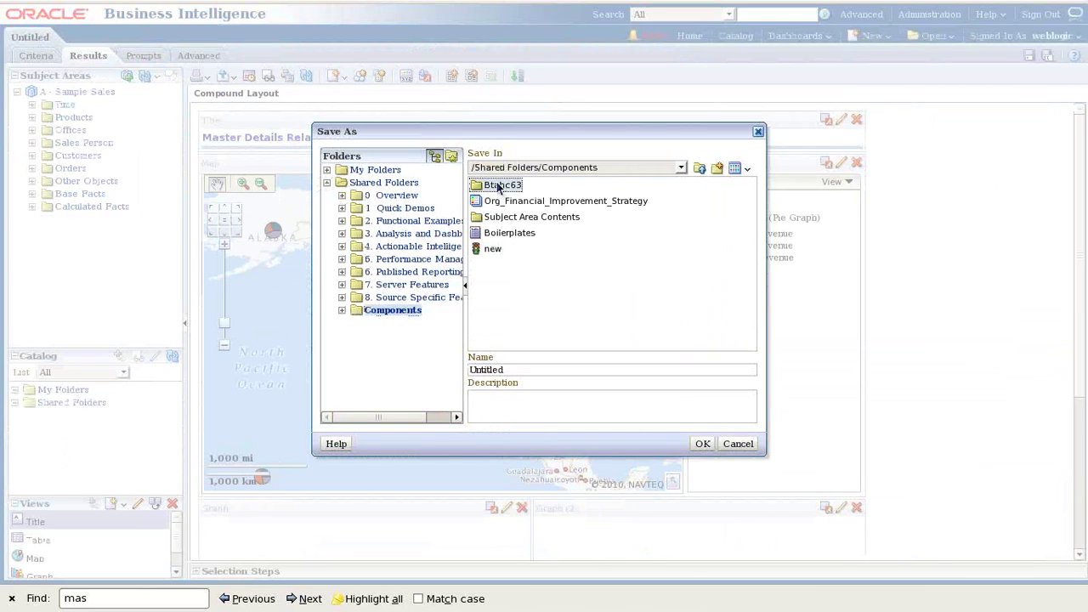
double_click(498, 186)
double_click(525, 369)
text(MD_Event1)
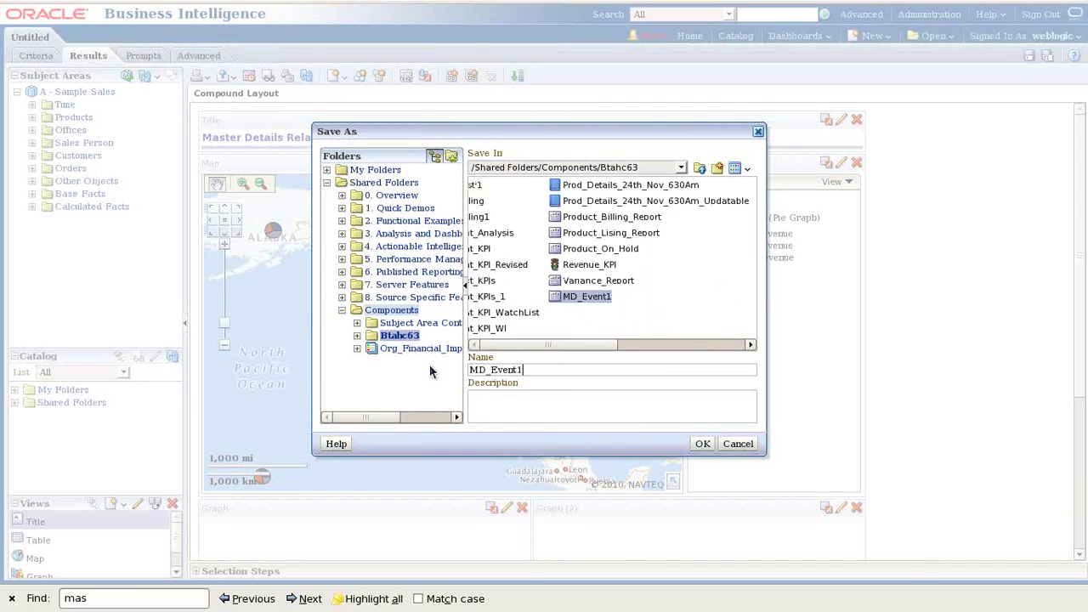
key(Return)
mouse_move(1072, 49)
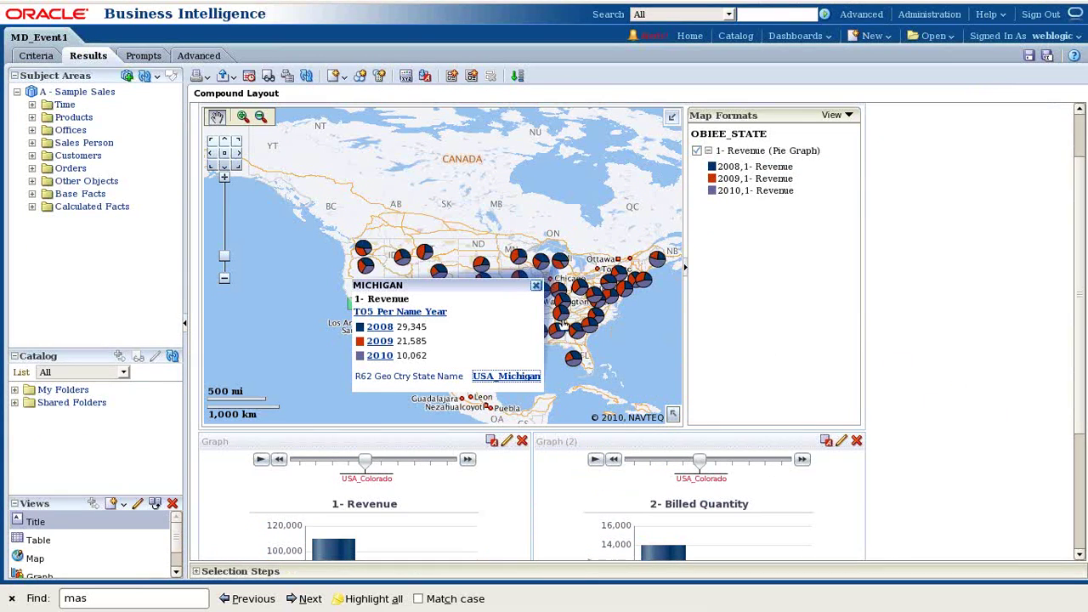
Pick Florida on the map so both bar graphs show USA_Florida, then close its popup.
click(573, 360)
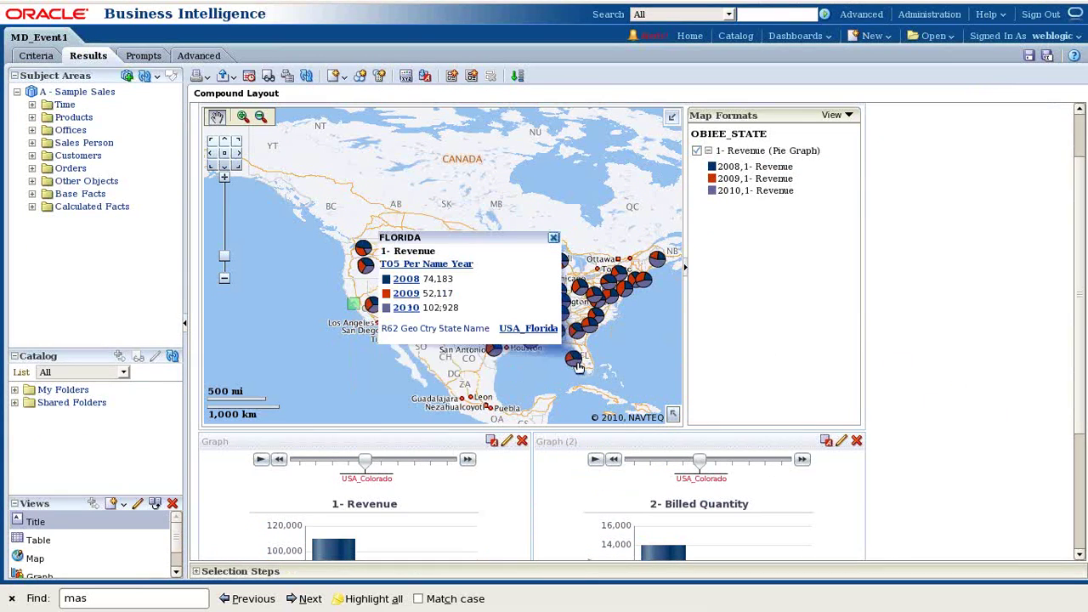
click(536, 333)
scroll(899, 369, down, 3)
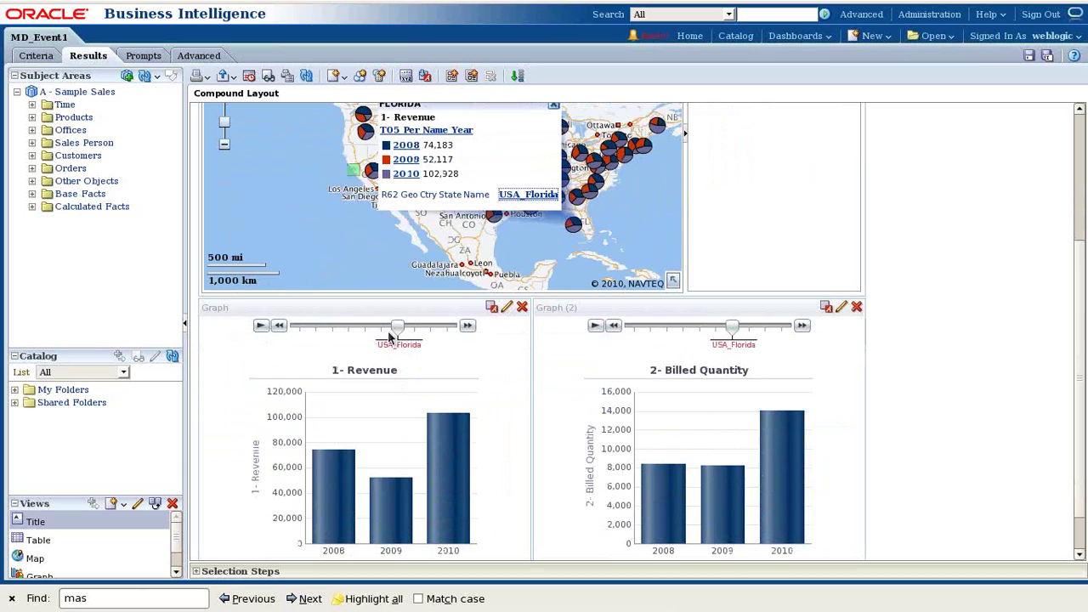
scroll(595, 374, down, 1)
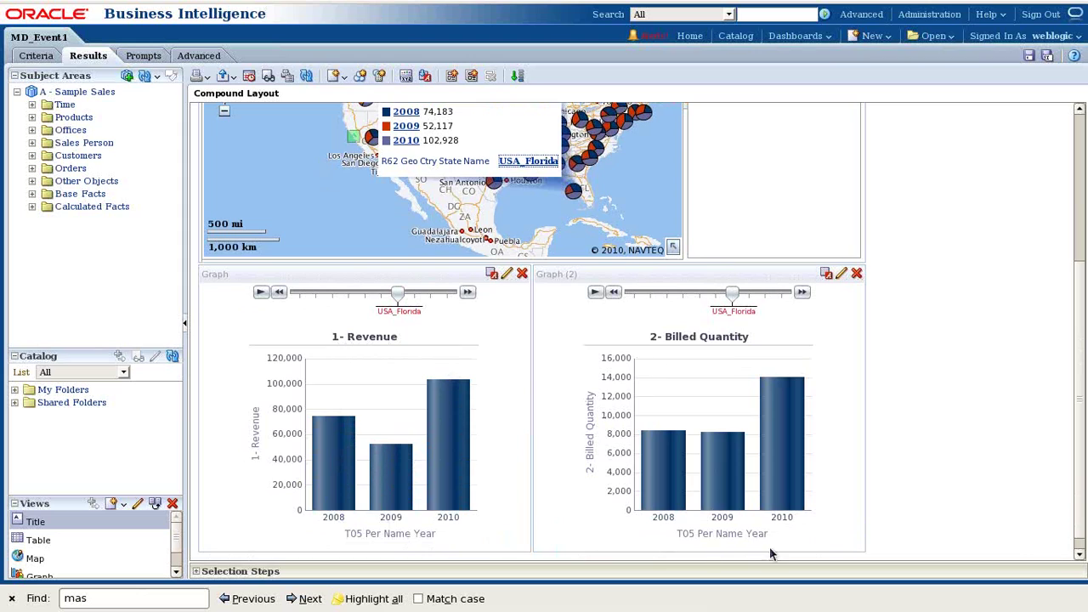
scroll(1024, 381, up, 3)
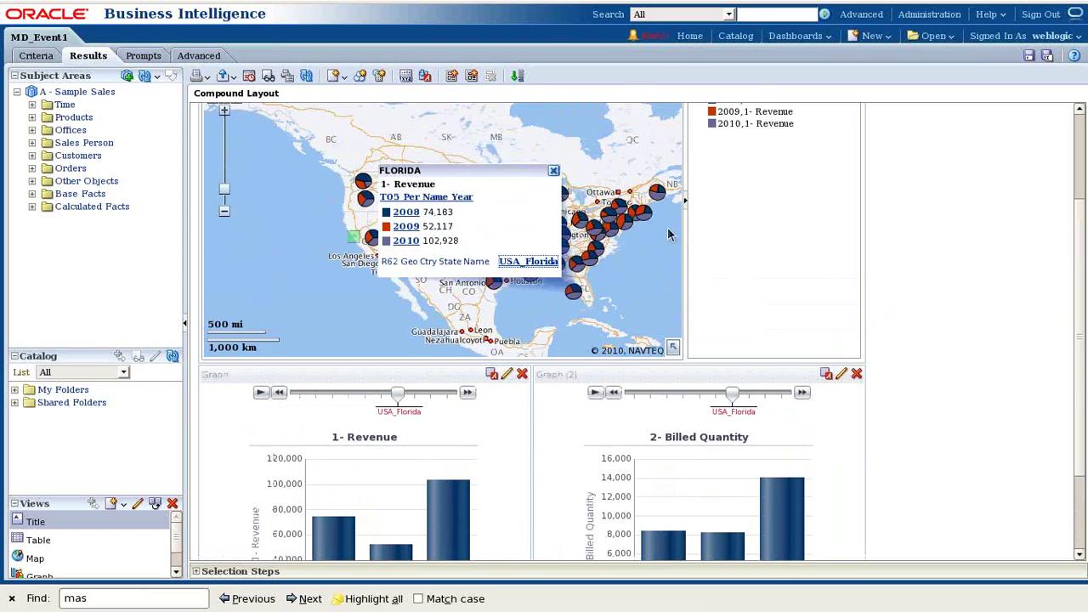
click(553, 172)
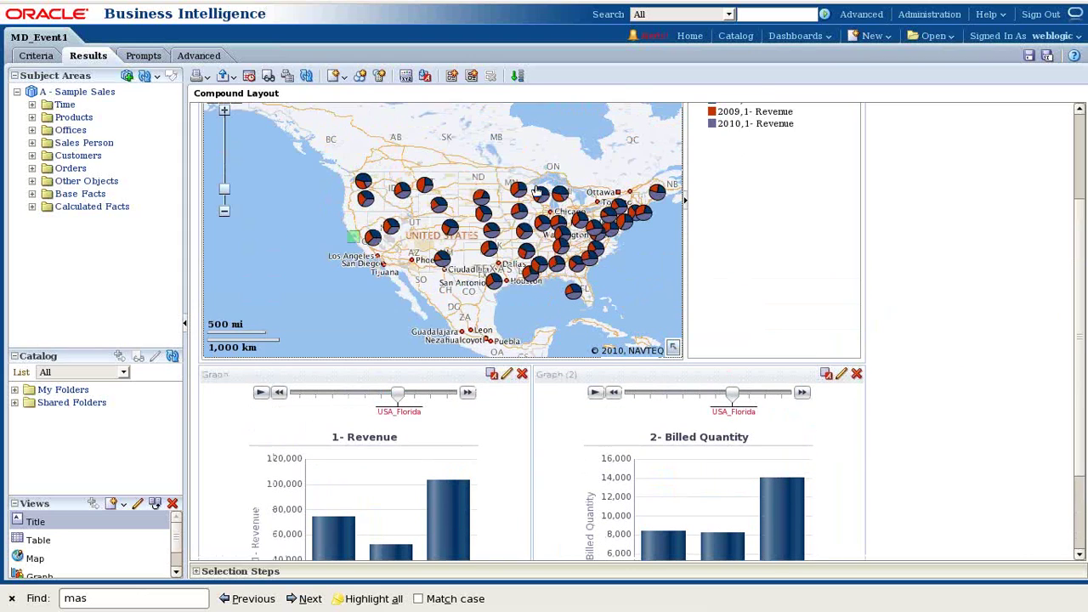
Pick Colorado on the map so both graphs switch to USA_Colorado.
click(448, 232)
click(406, 197)
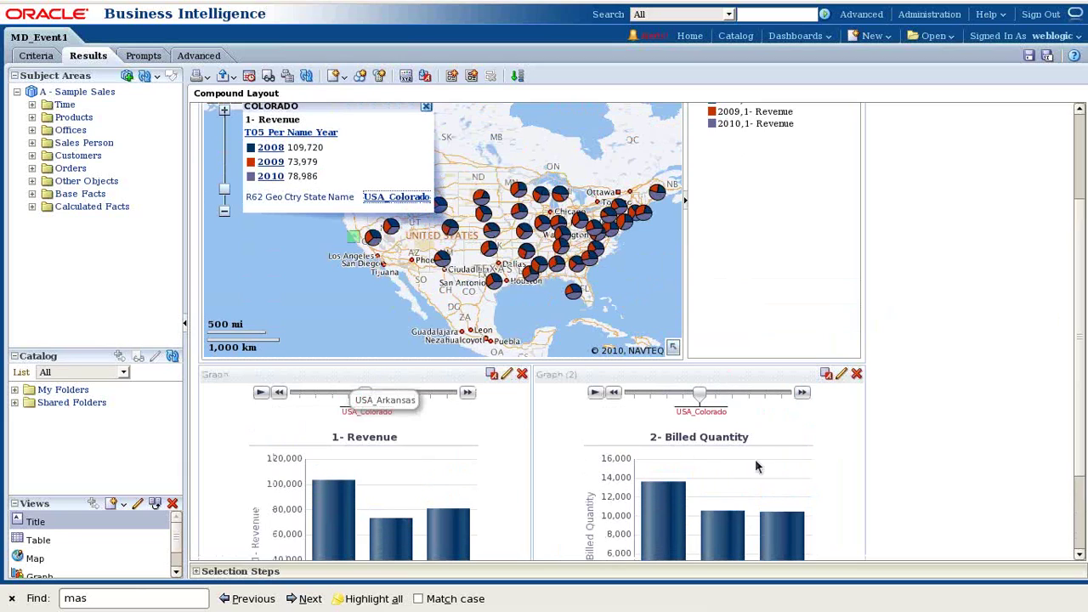
scroll(947, 345, up, 3)
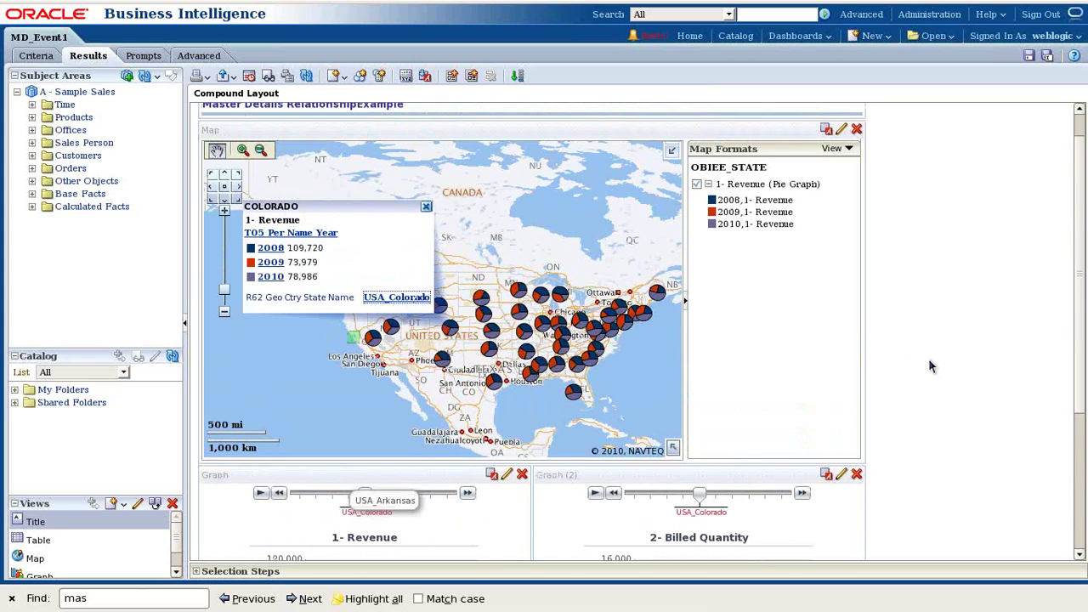
scroll(928, 357, down, 3)
scroll(938, 412, up, 4)
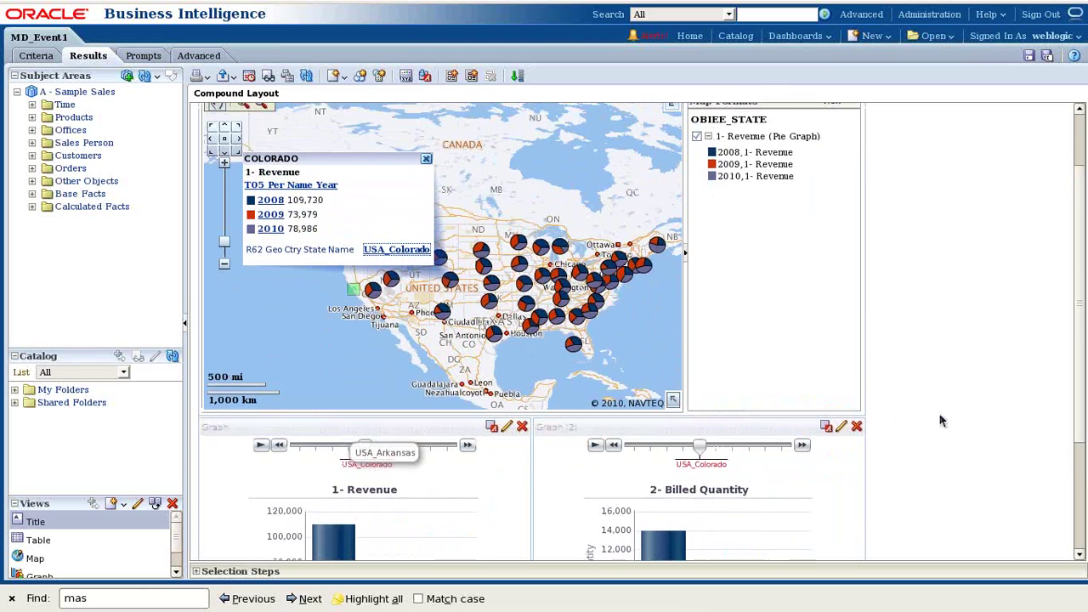